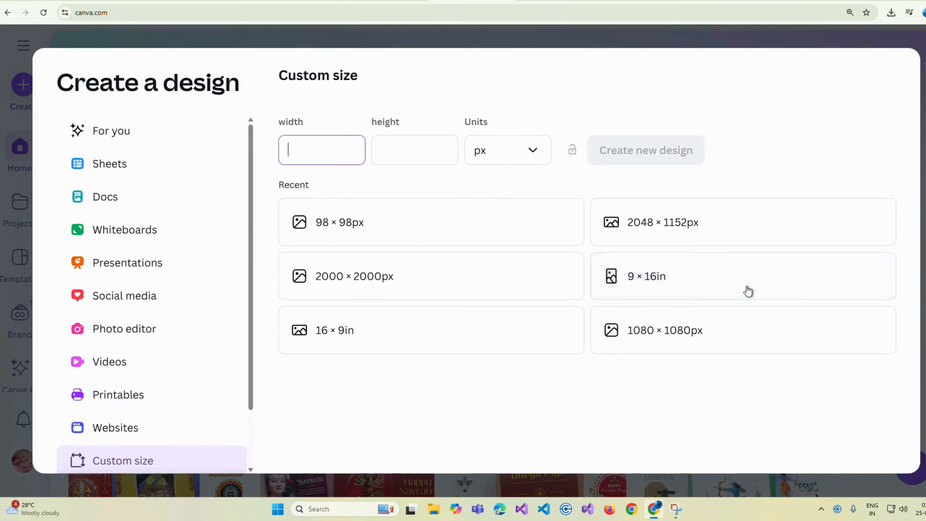
Step: Create a 9 × 16 in design and search the photo elements for "Cream background"
left_click(608, 283)
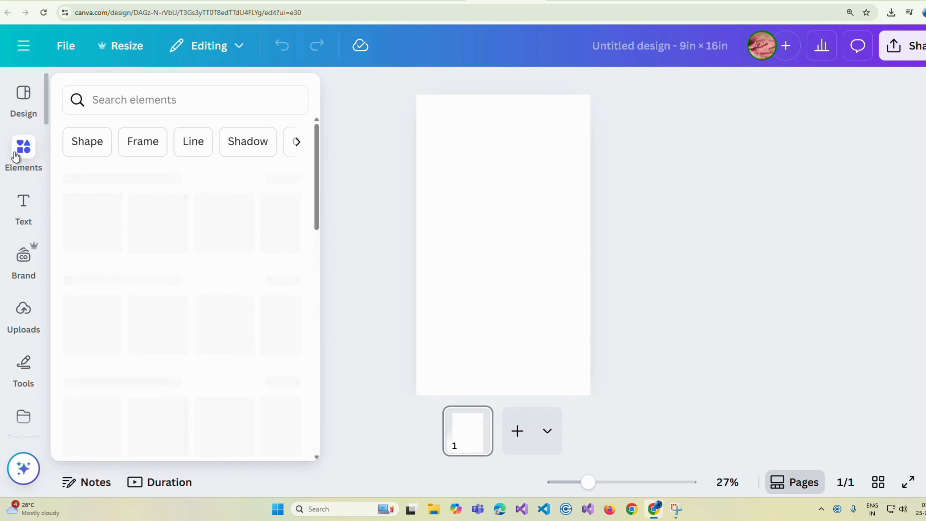
left_click(22, 148)
left_click(127, 93)
type("crea")
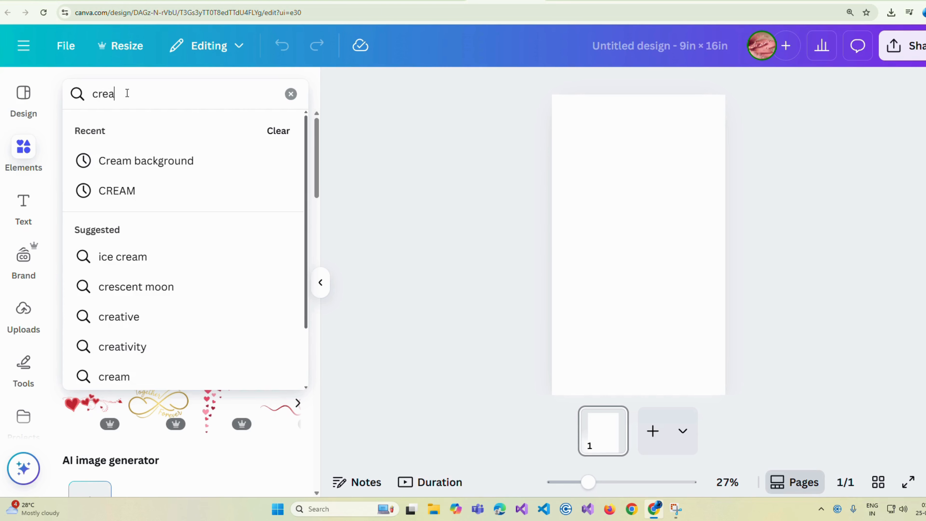
type("m back")
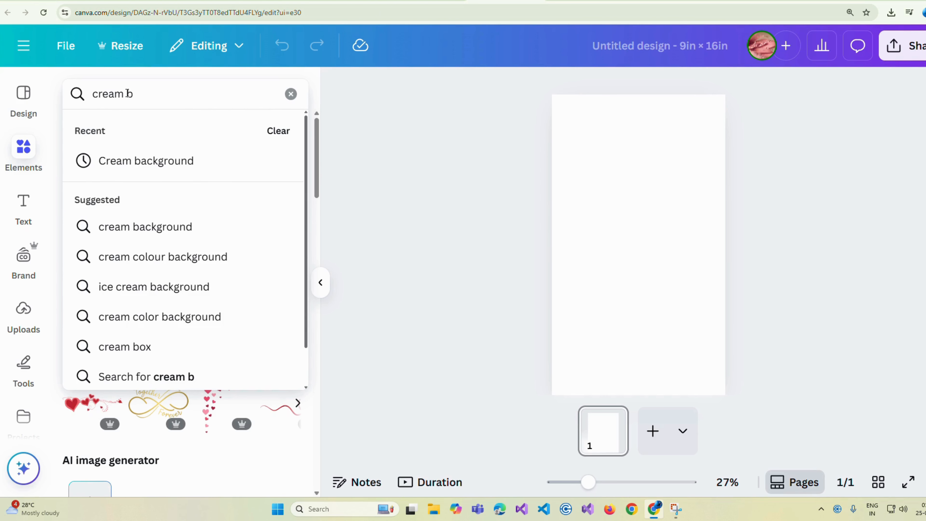
left_click(125, 166)
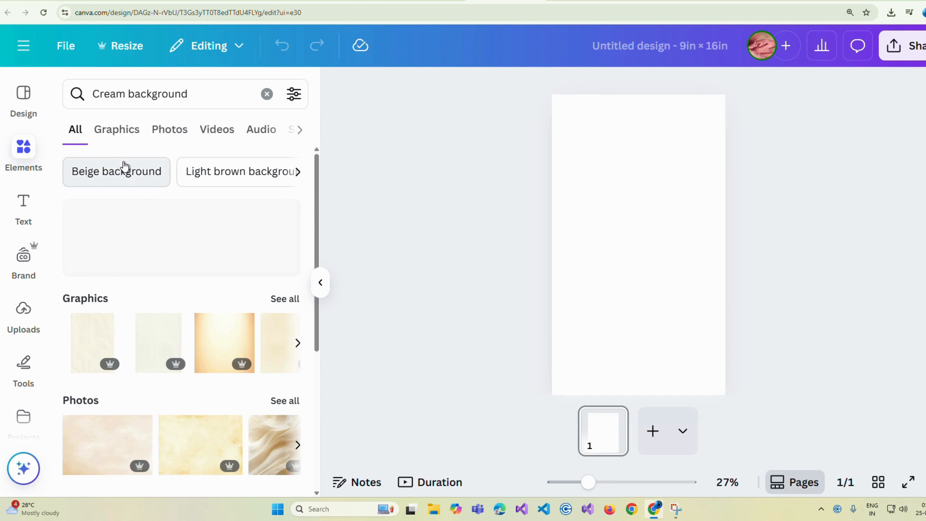
left_click(161, 129)
scroll(262, 280, "down", 3)
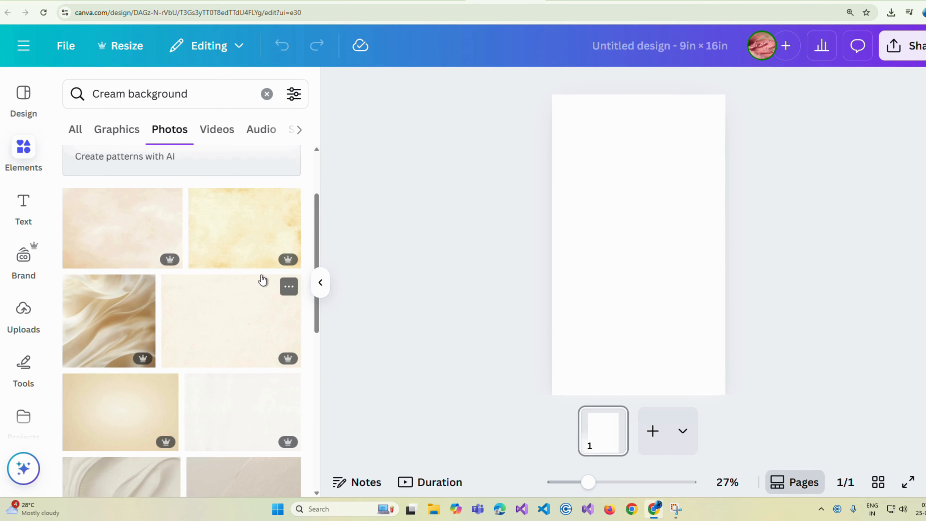
Step: Add the plain light cream paper photo and make it the page background
left_click(223, 332)
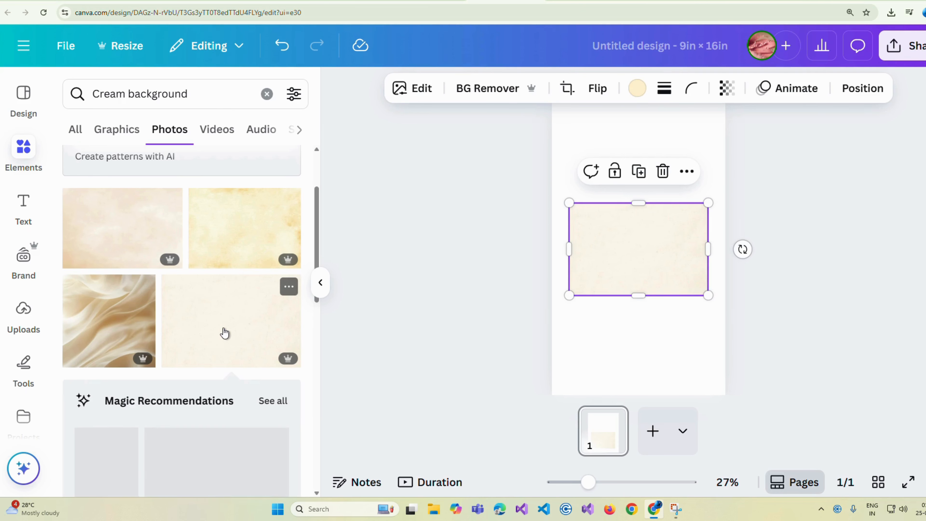
left_click(686, 172)
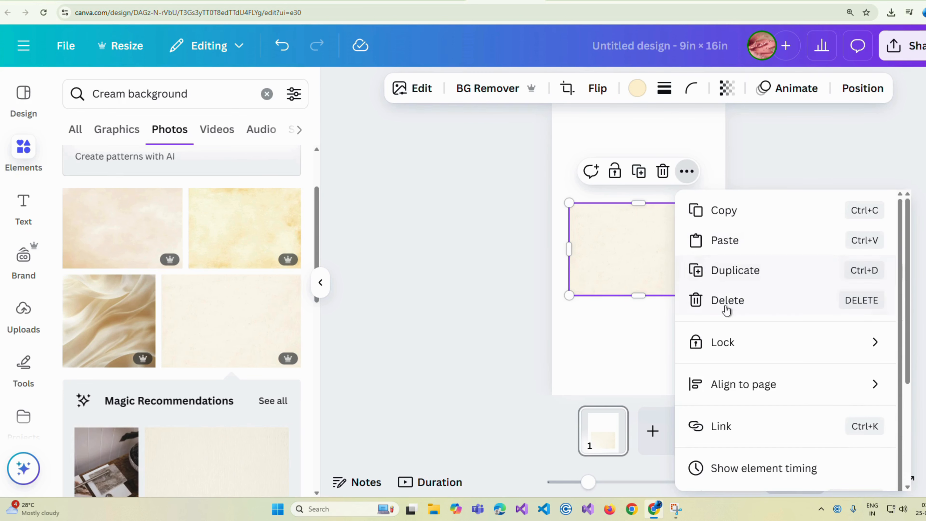
scroll(726, 310, "down", 4)
left_click(744, 419)
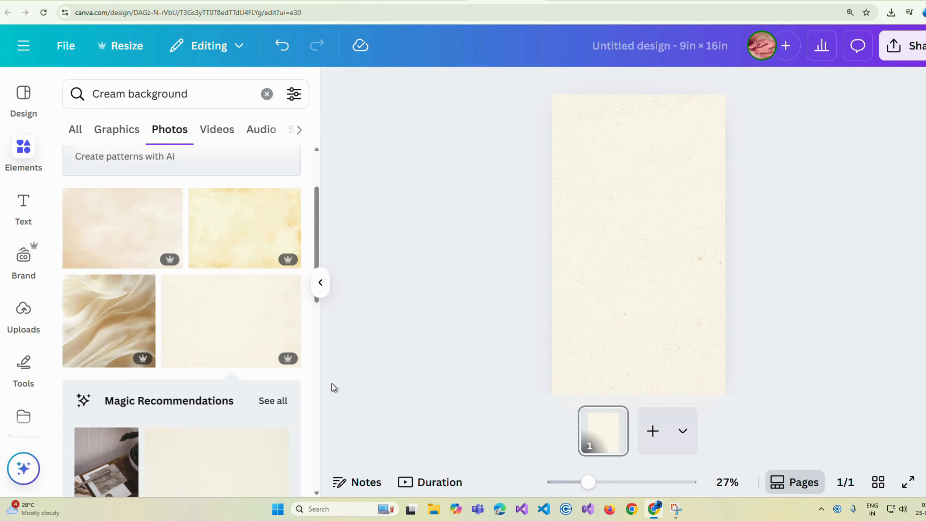
Step: Add the beige photo with the lighter glowing centre and replace the page background with it
scroll(238, 399, "down", 6)
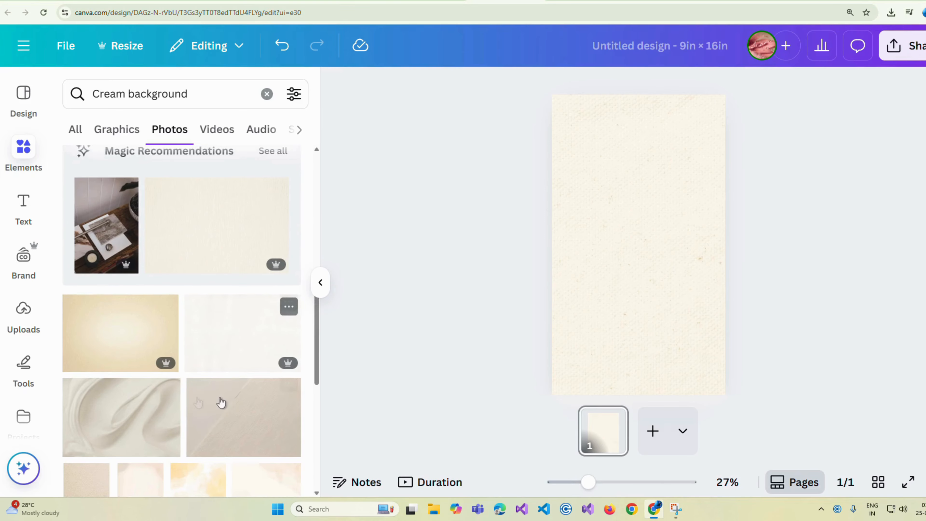
left_click(104, 339)
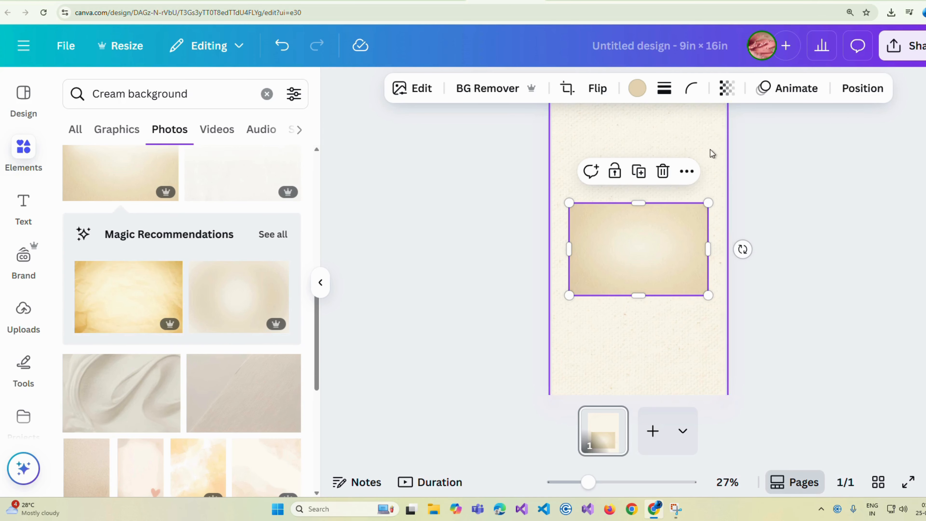
left_click(686, 171)
scroll(729, 352, "down", 4)
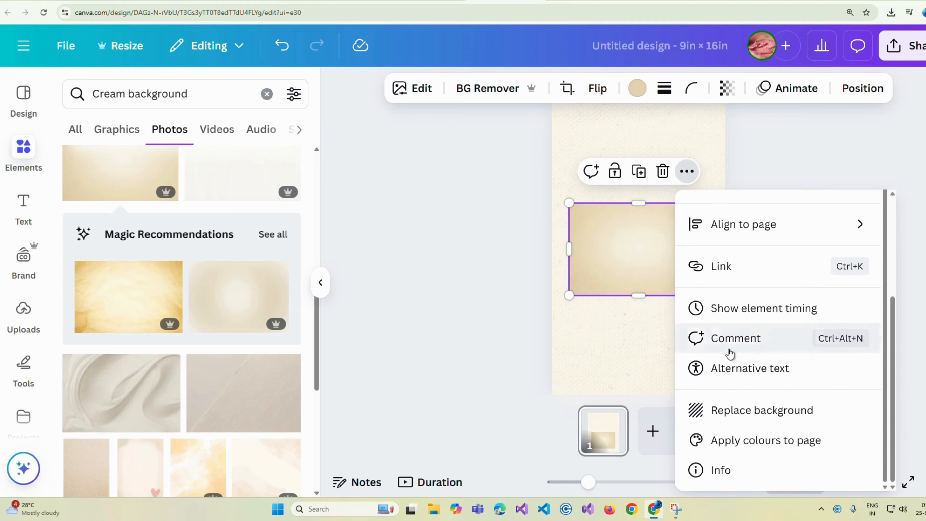
left_click(750, 411)
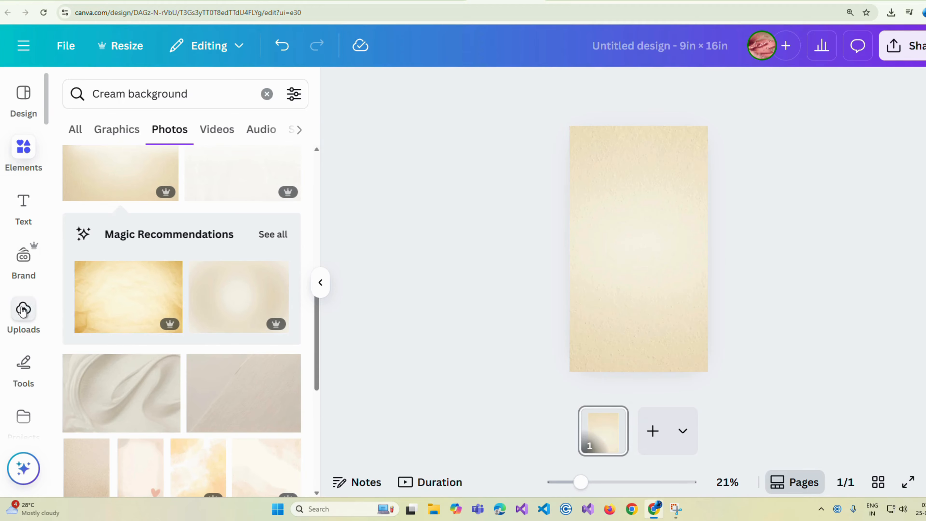
Step: Insert a square shape and stretch it from the top edge to the bottom edge of the page
left_click(18, 142)
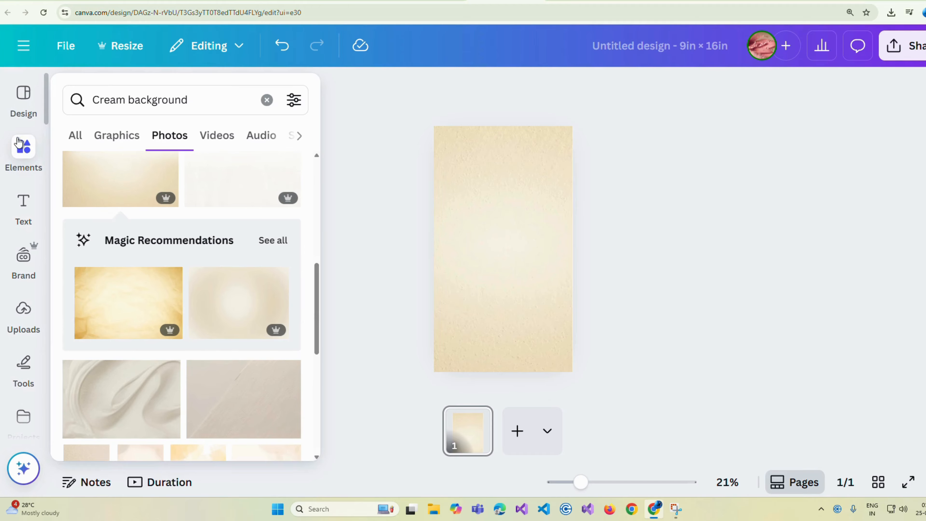
left_click(266, 100)
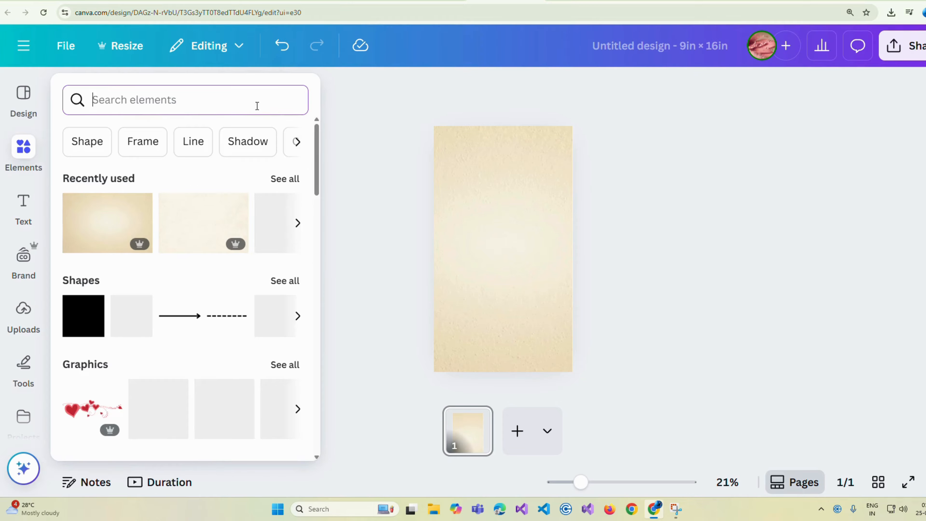
left_click(90, 328)
left_click(755, 215)
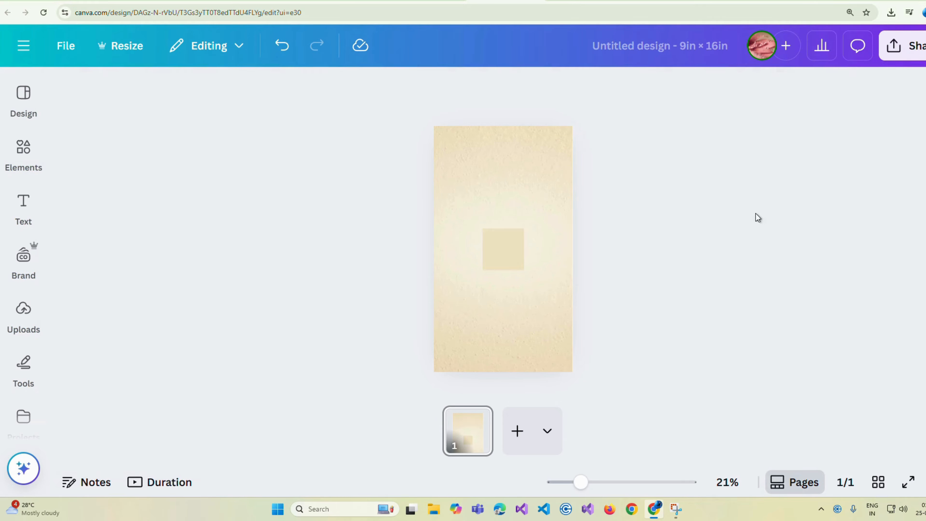
left_click(501, 239)
left_click_drag(503, 229, 506, 126)
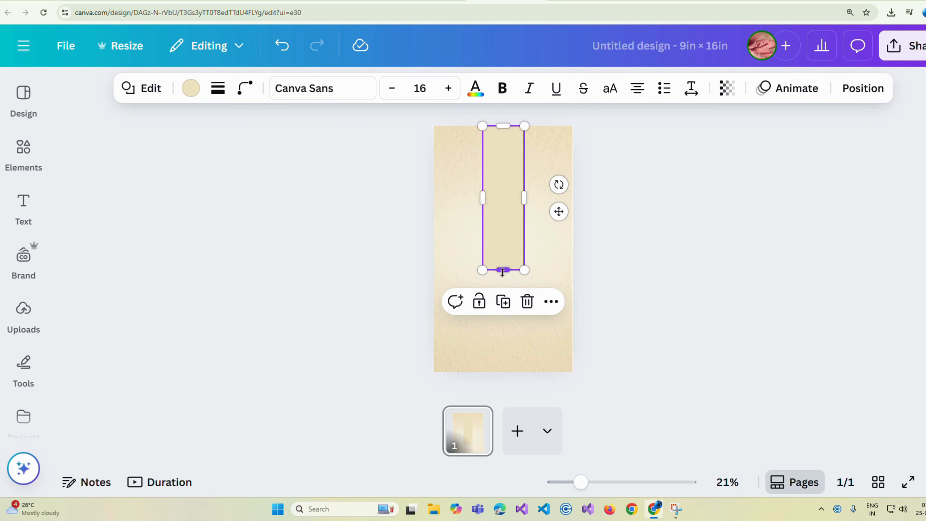
left_click_drag(502, 272, 503, 373)
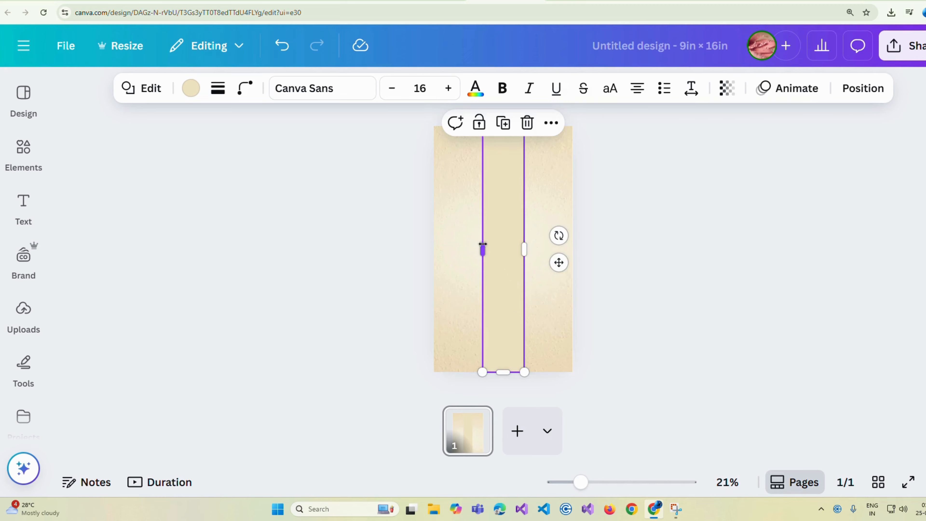
Step: Narrow the vertical strip slightly and centre it horizontally on the page
left_click_drag(483, 248, 522, 249)
left_click(863, 88)
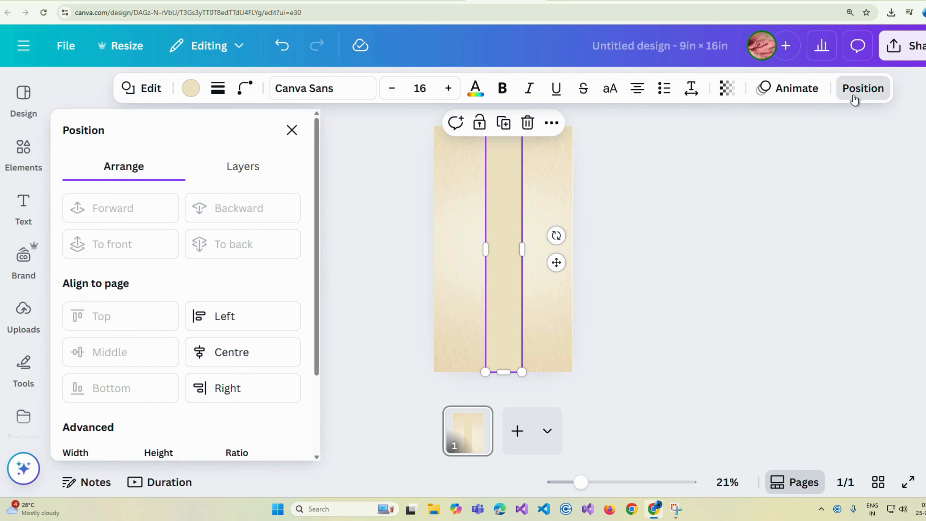
left_click(281, 351)
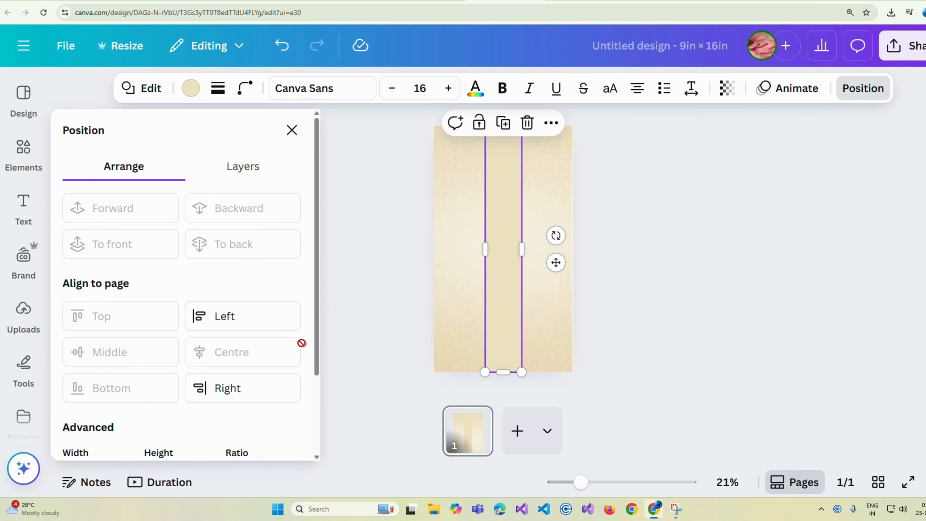
Step: Fill the strip with the default red-orange gradient, running vertically from orange at the top to red at the bottom
left_click(186, 89)
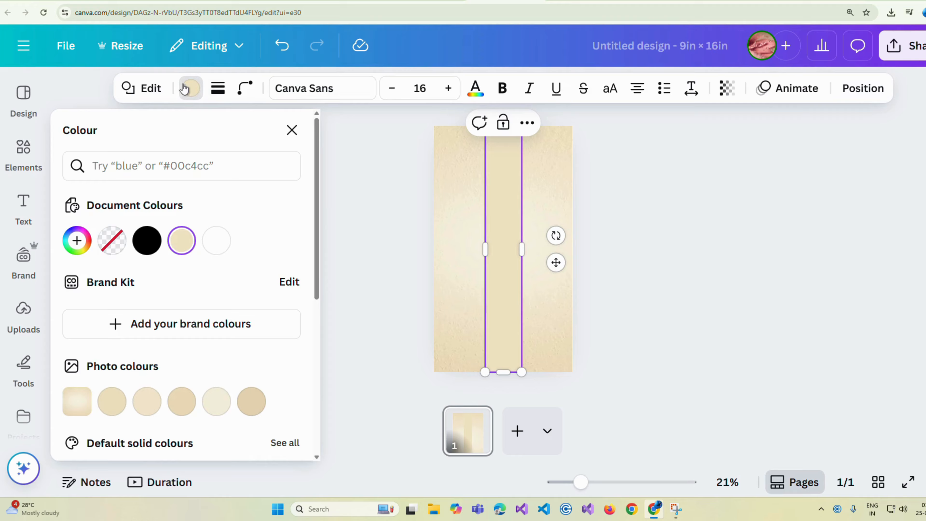
scroll(182, 142, "down", 6)
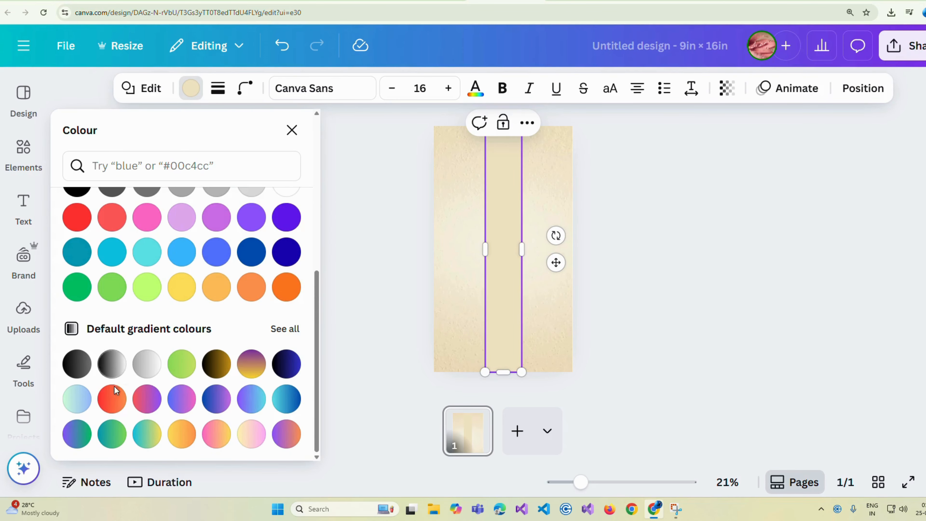
left_click(112, 398)
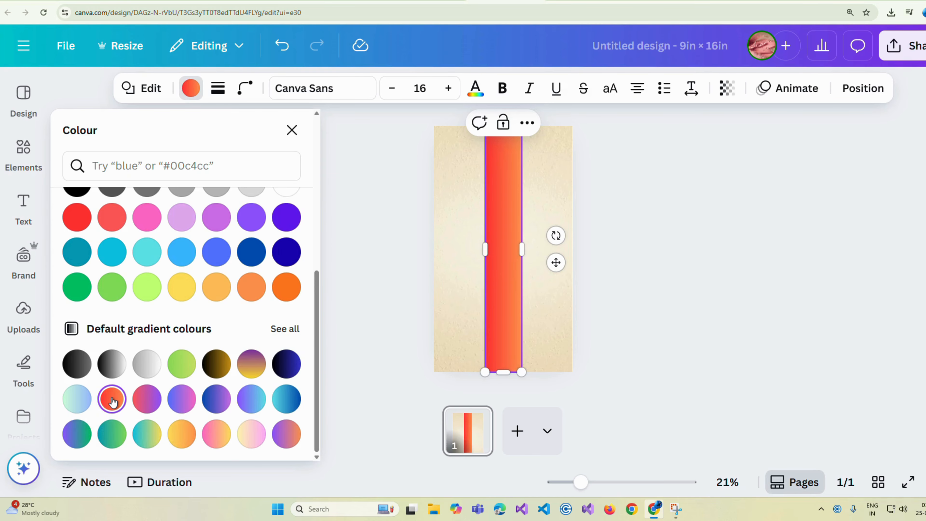
scroll(114, 270, "up", 6)
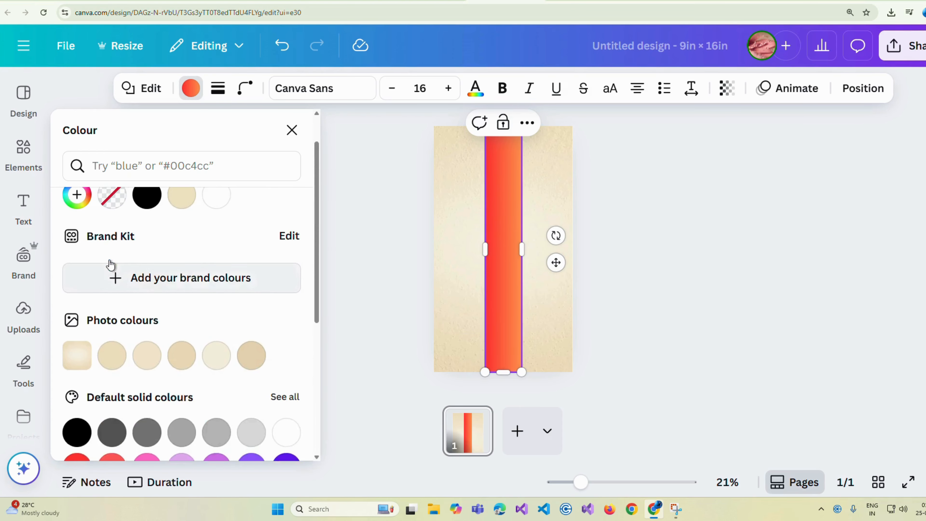
left_click(75, 248)
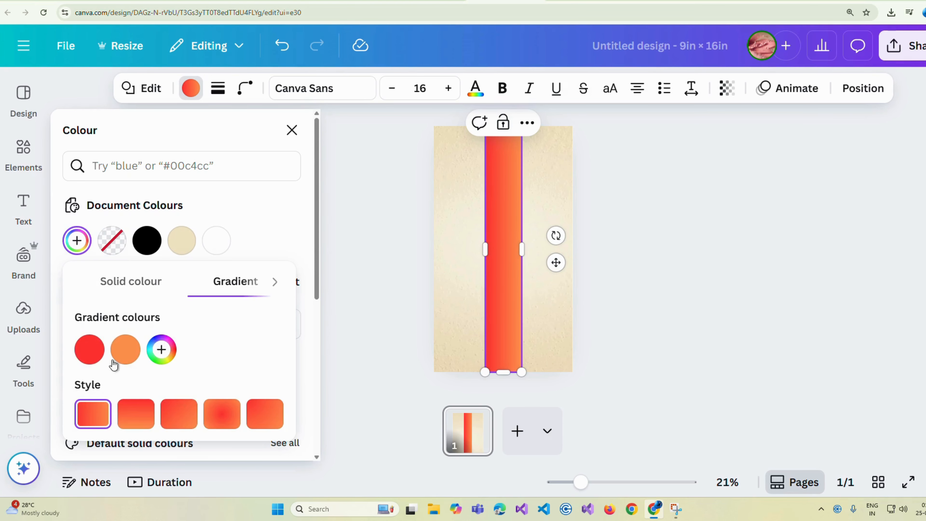
left_click_drag(126, 351, 70, 346)
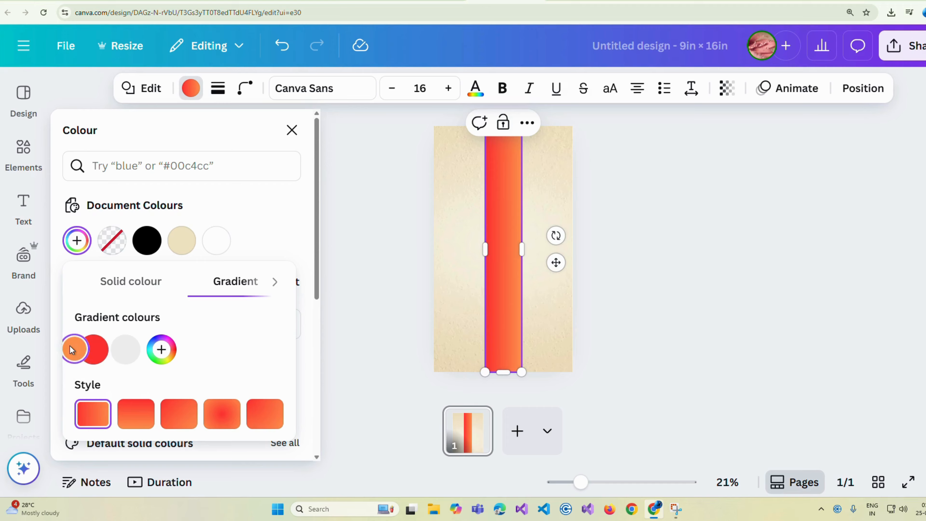
left_click(133, 419)
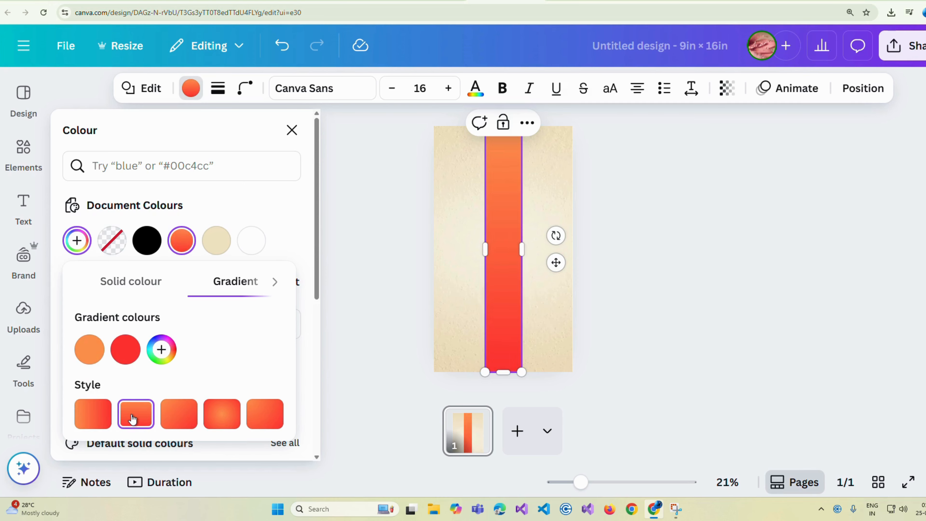
Step: Set the gradient's orange colour to 13% opacity and change its red colour to dark red #830000
left_click(85, 355)
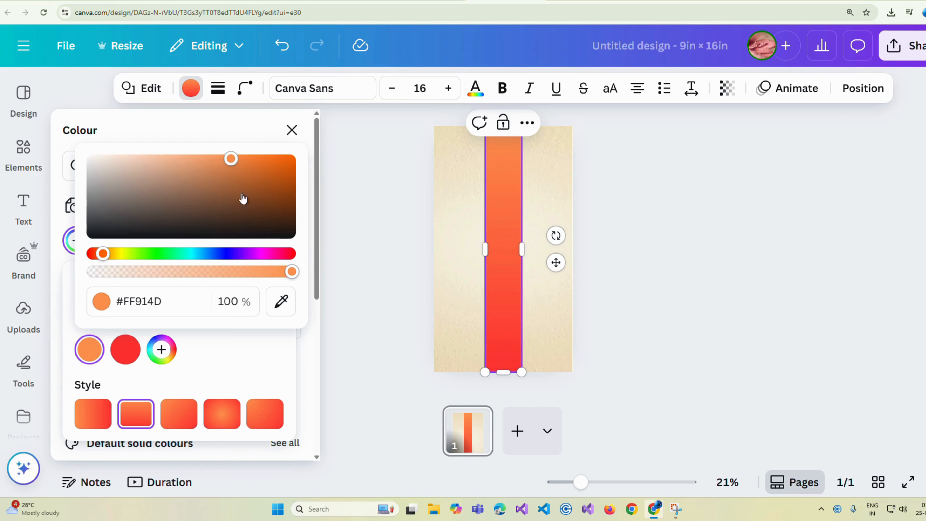
left_click_drag(287, 274, 121, 281)
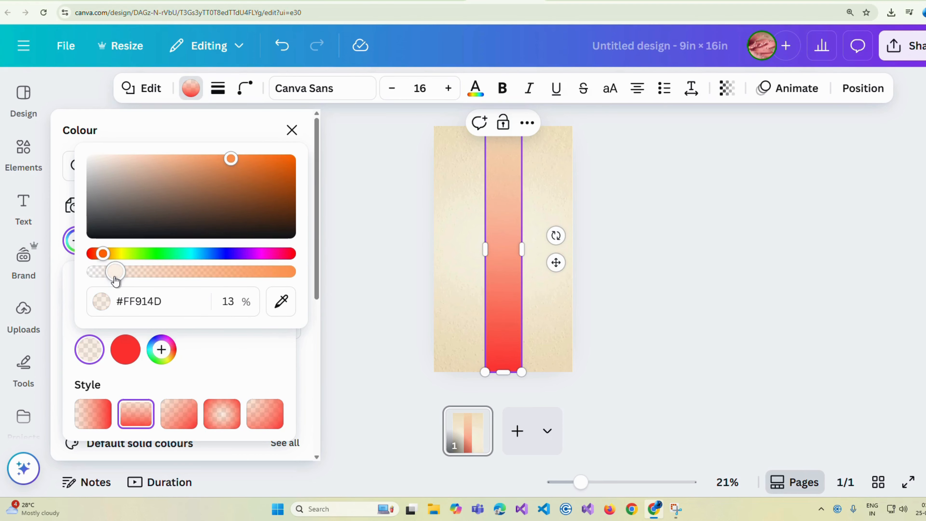
left_click(126, 349)
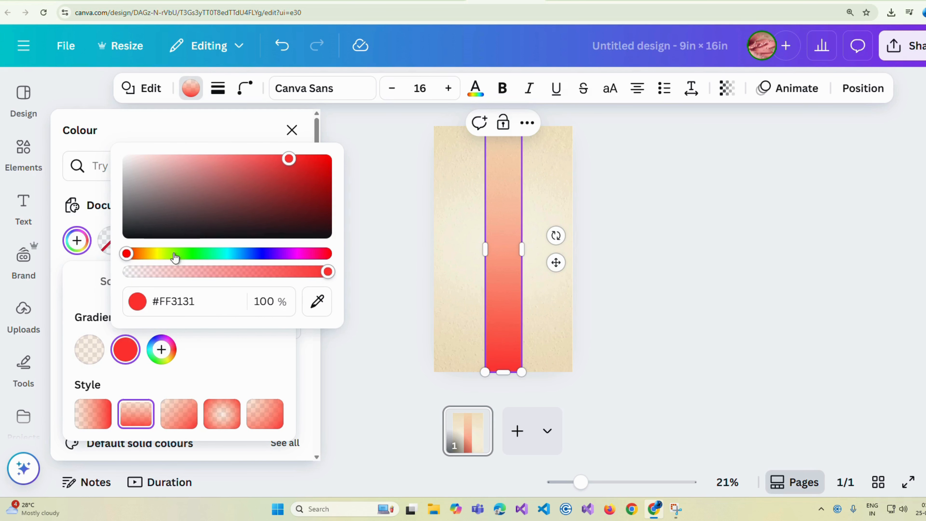
left_click_drag(288, 160, 344, 200)
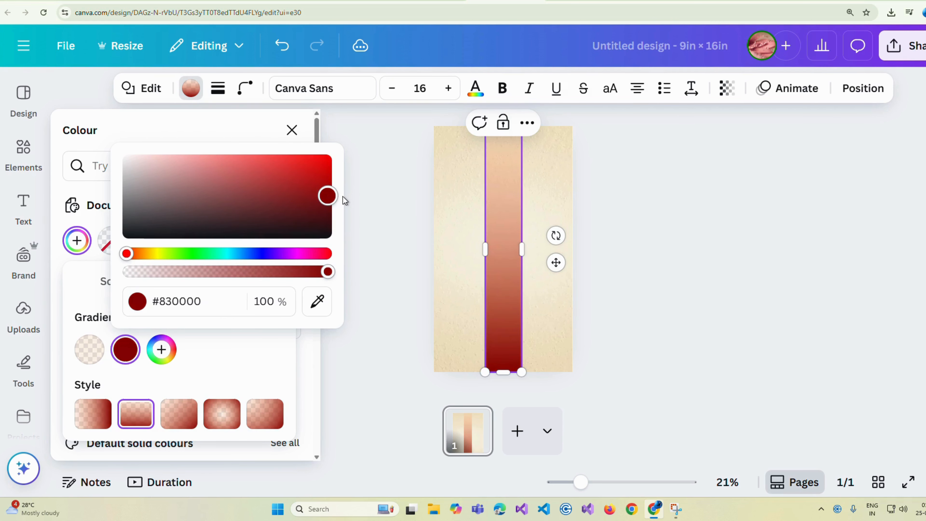
left_click(377, 185)
left_click(377, 185)
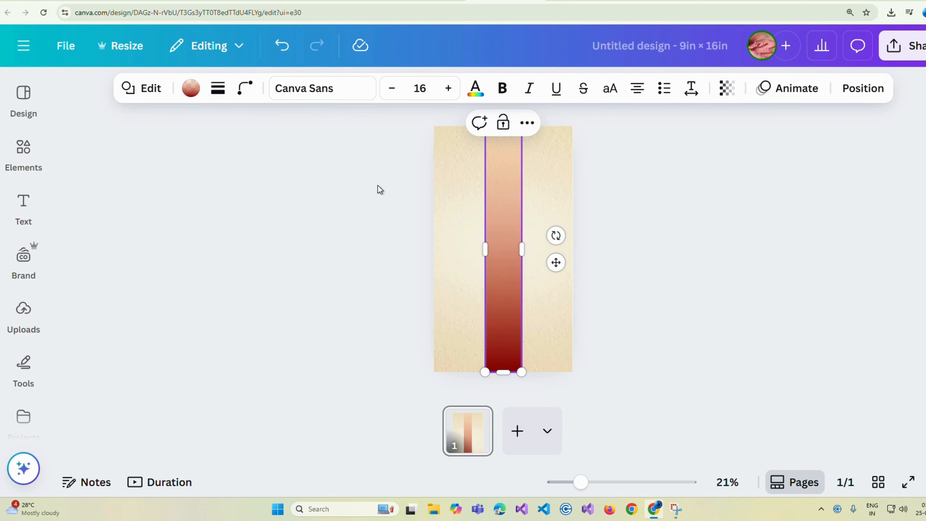
Step: Add the red-orange iced drink and the green iced drink from the recently used elements to the page
left_click(27, 150)
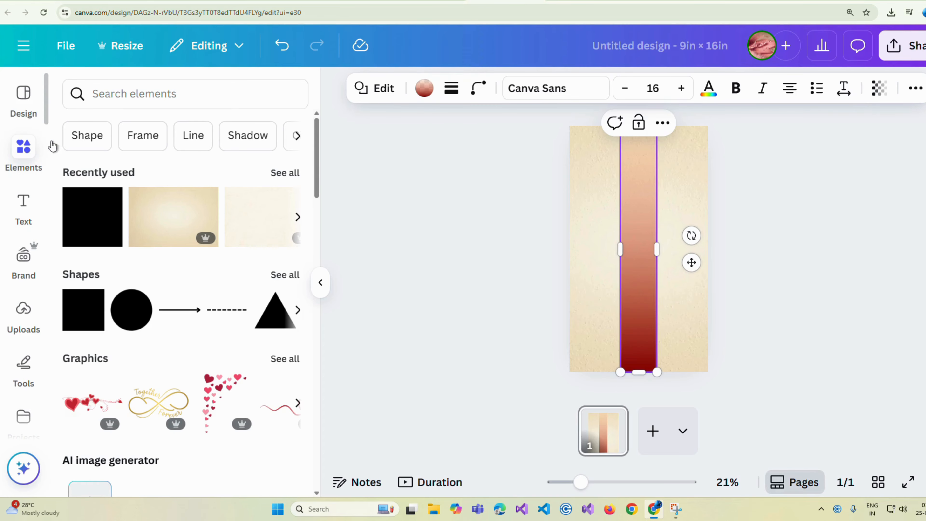
left_click(272, 174)
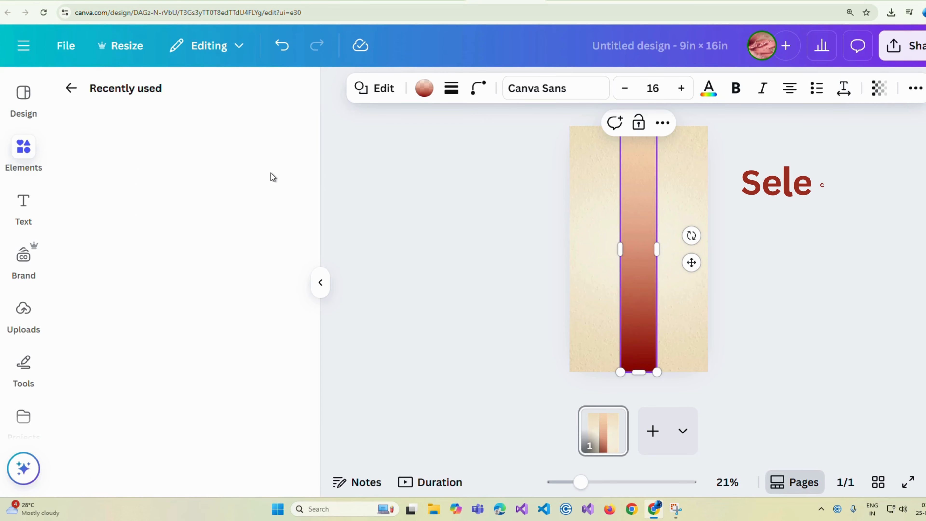
left_click(288, 257)
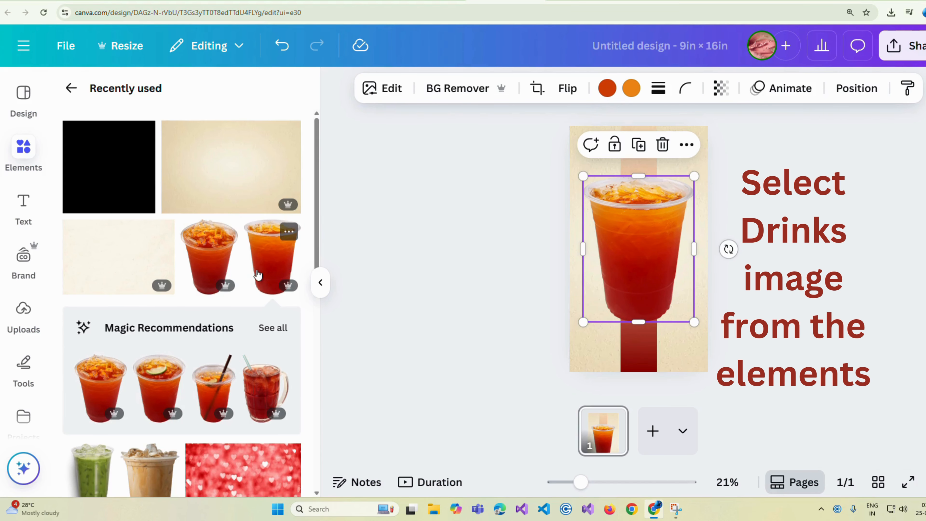
scroll(259, 273, "down", 4)
left_click(90, 332)
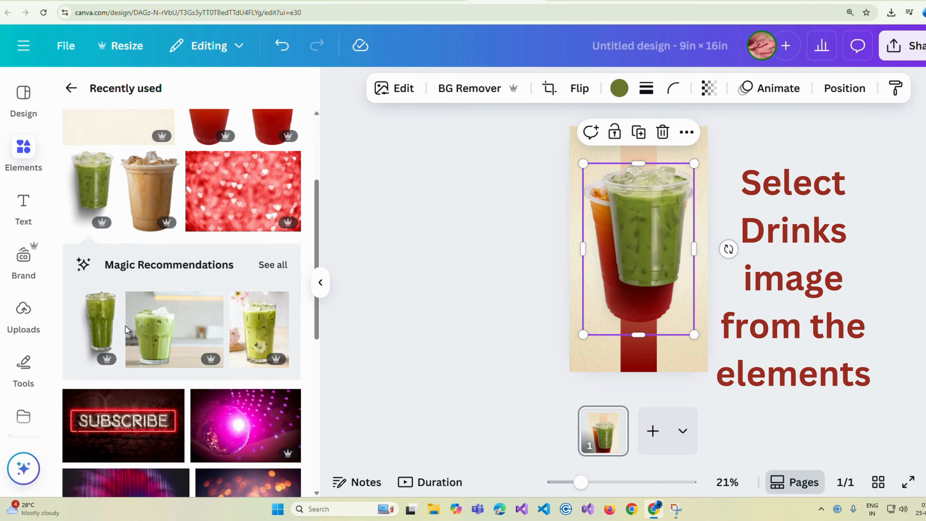
Step: Add the iced coffee from the recently used elements, shrink it and place it partly off the page's left edge
left_click(161, 164)
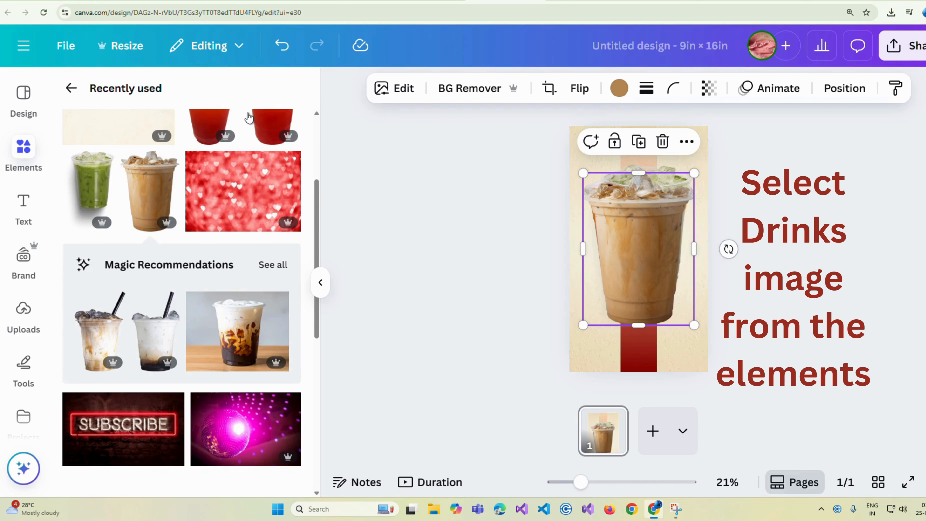
left_click(319, 290)
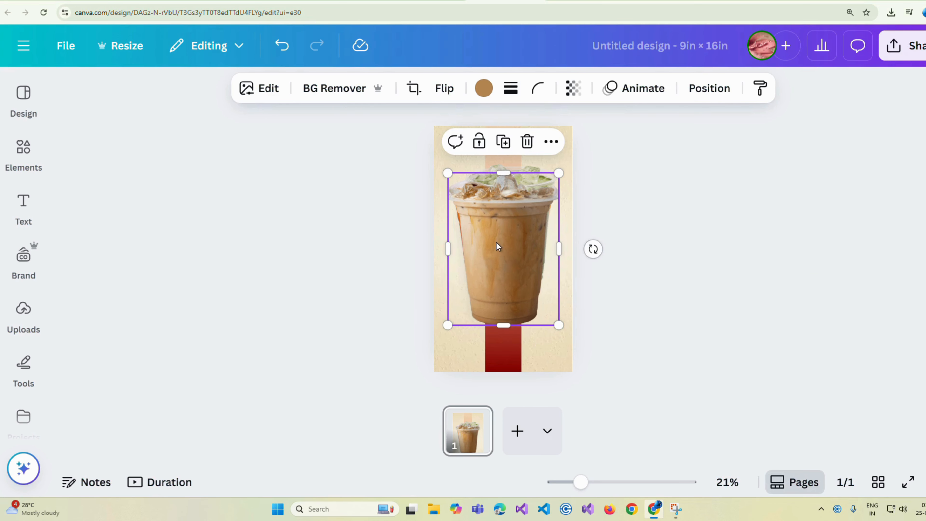
left_click_drag(559, 173, 513, 236)
left_click_drag(462, 278, 421, 248)
Step: Shrink the green iced drink and place it partly off the page's right edge, level with the iced coffee
left_click(497, 231)
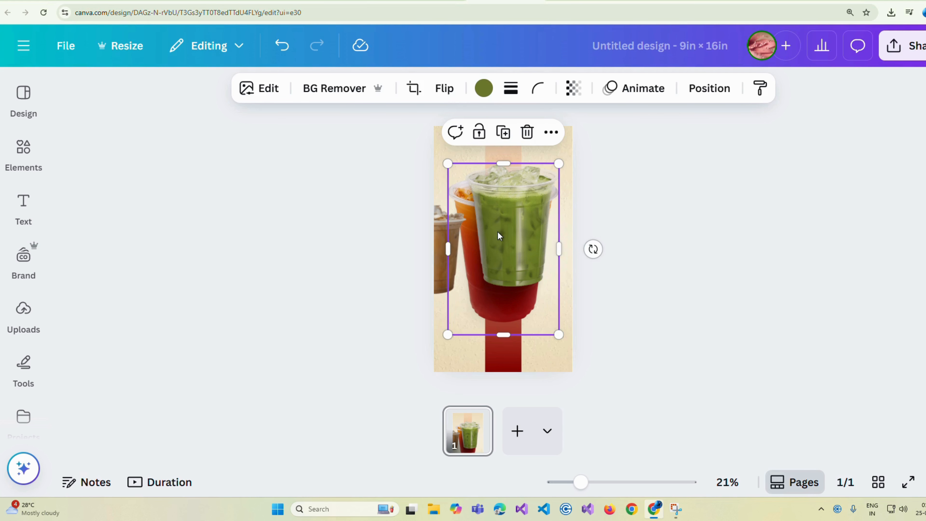
left_click_drag(449, 165, 479, 211)
left_click_drag(559, 335, 553, 327)
left_click_drag(512, 260, 472, 263)
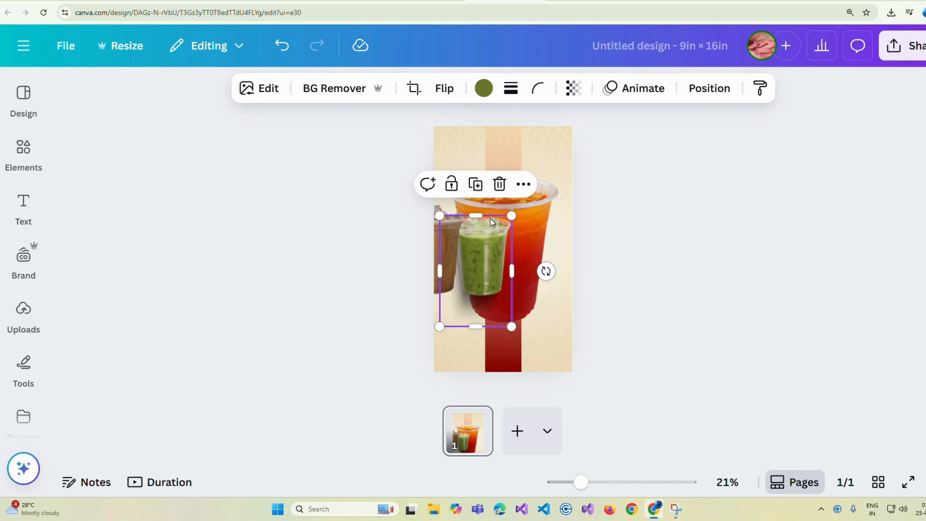
left_click_drag(516, 215, 524, 212)
left_click_drag(501, 245, 578, 242)
Step: Shrink the red-orange iced drink and centre it on the strip between the other two drinks
left_click(488, 248)
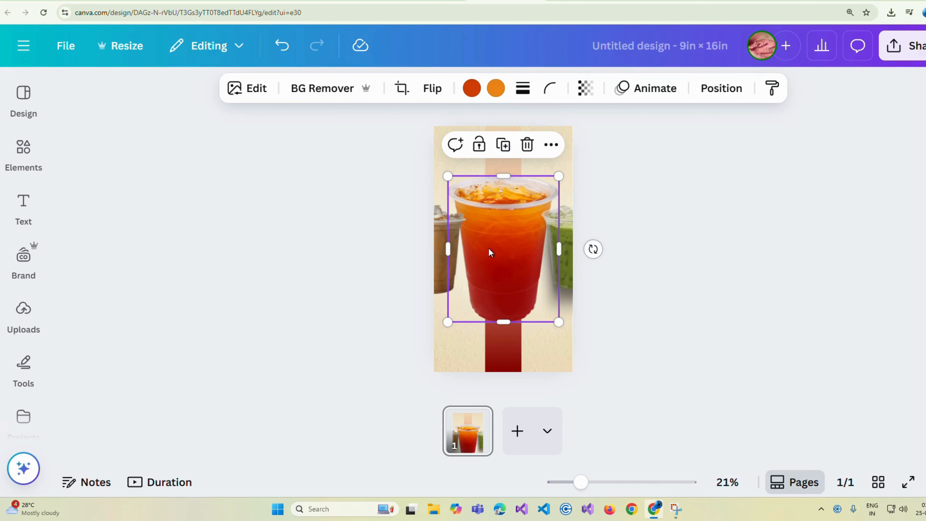
left_click_drag(450, 323, 487, 274)
left_click_drag(516, 238, 497, 257)
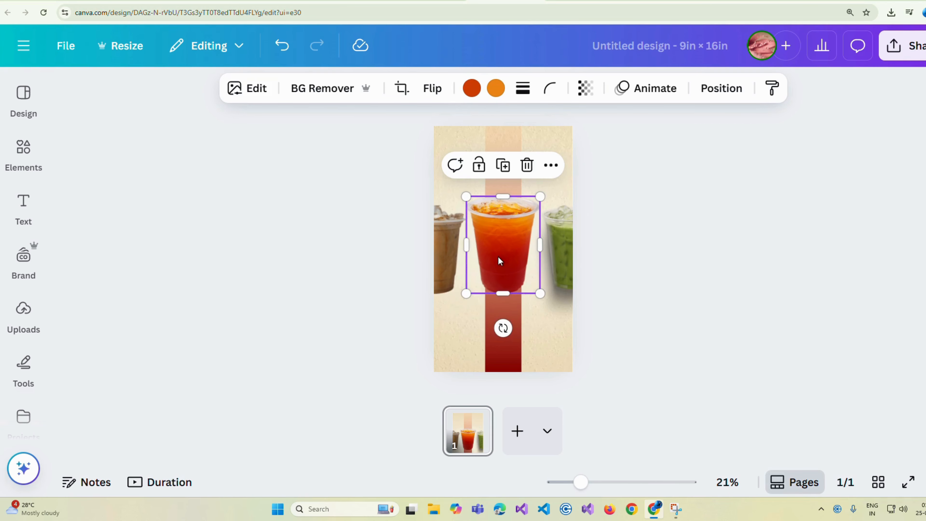
Step: Shift the side drinks slightly outward and enlarge the central red-orange drink a little
left_click(449, 249)
left_click(473, 206)
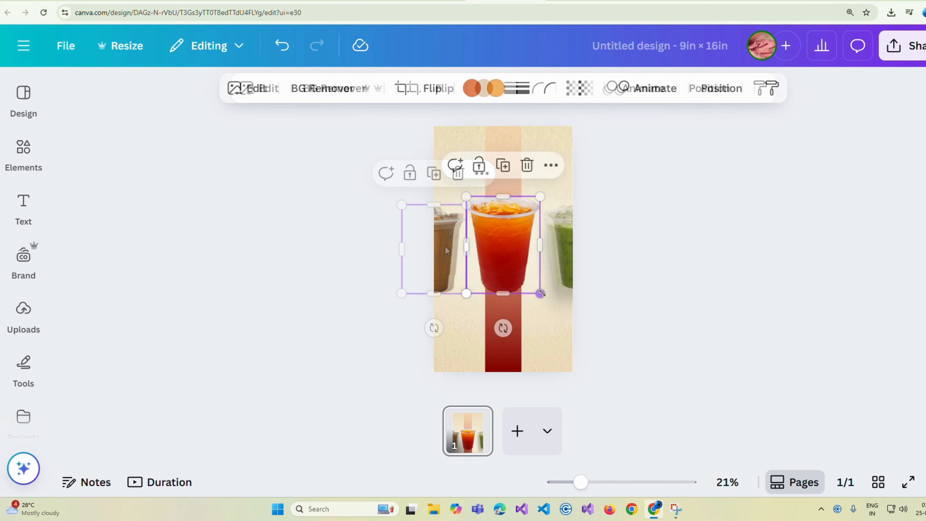
left_click_drag(466, 193, 465, 191)
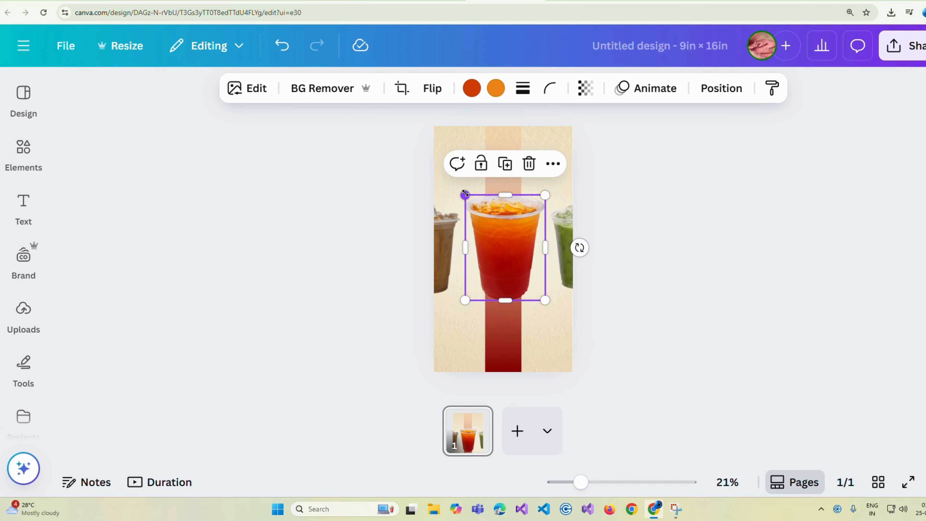
left_click(666, 192)
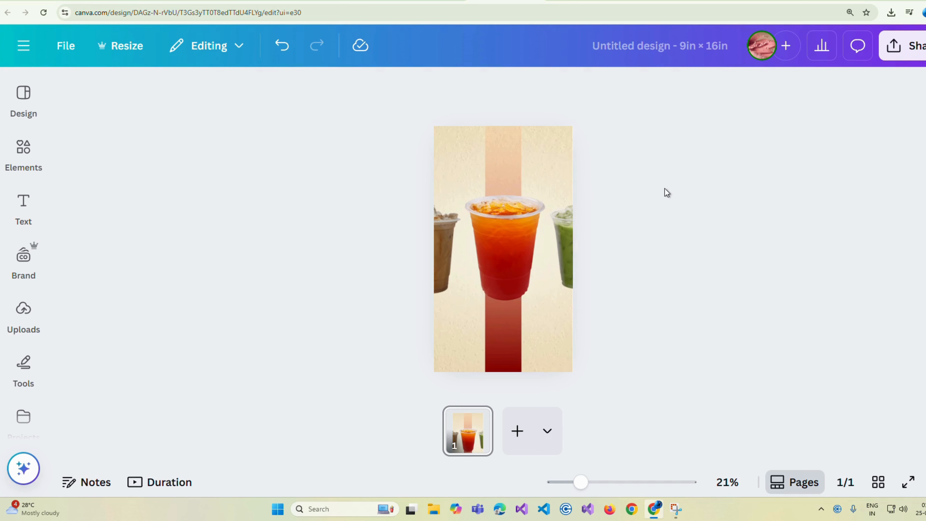
Step: Reorder the layers so the red-orange drink is on top, above the iced coffee and the green drink
left_click(499, 262)
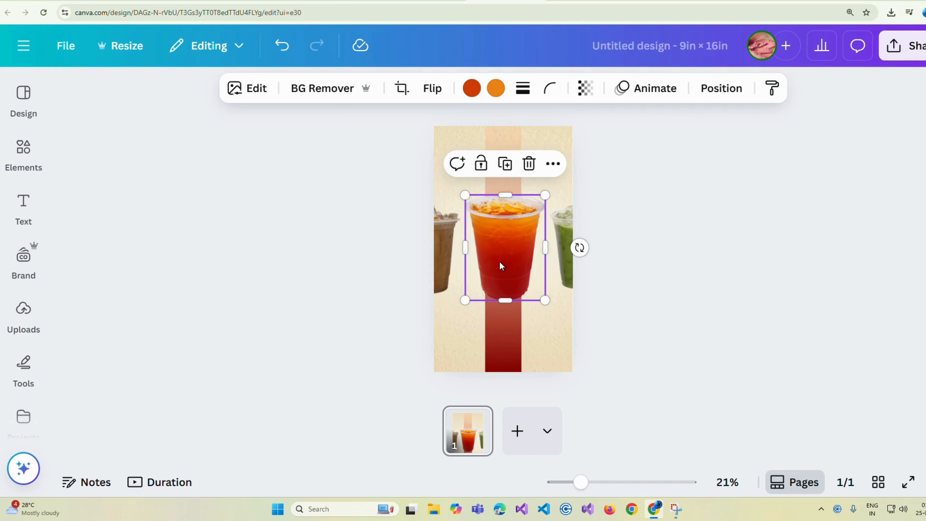
left_click(553, 163)
mouse_move(596, 410)
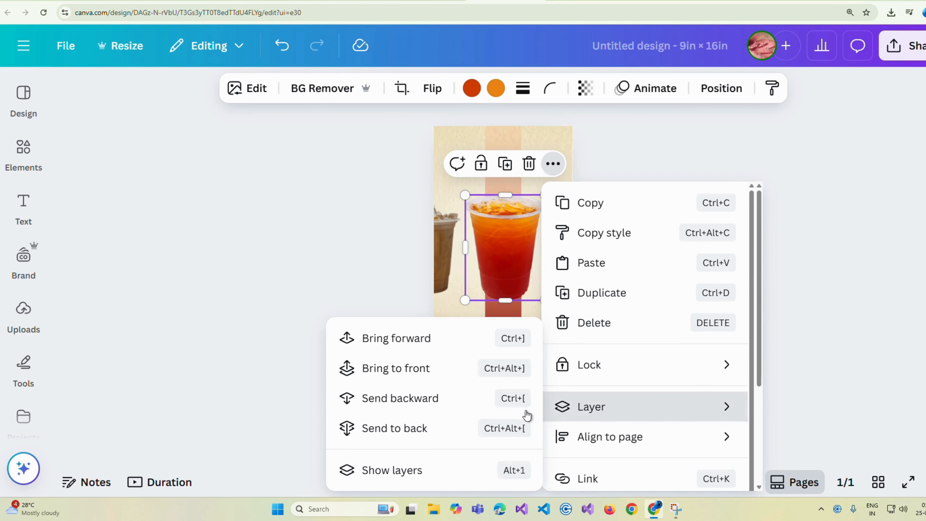
left_click(444, 470)
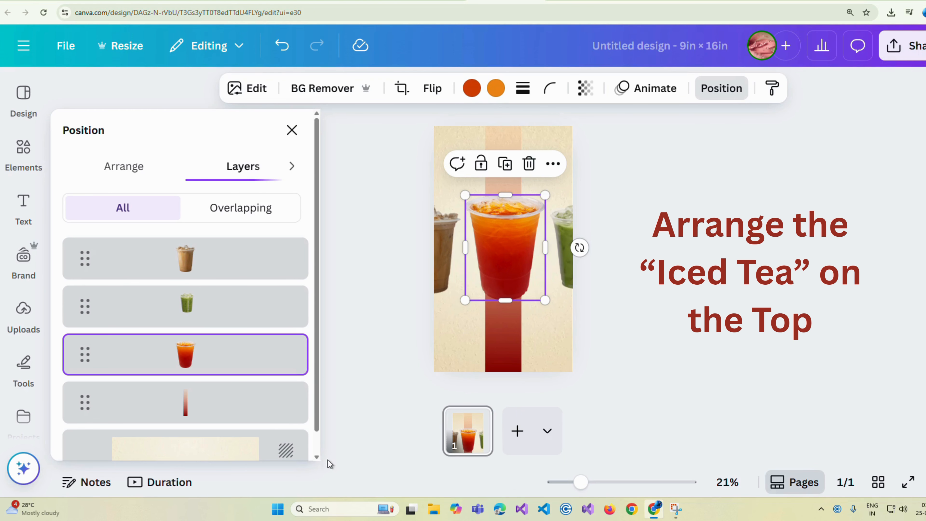
left_click_drag(182, 343, 186, 246)
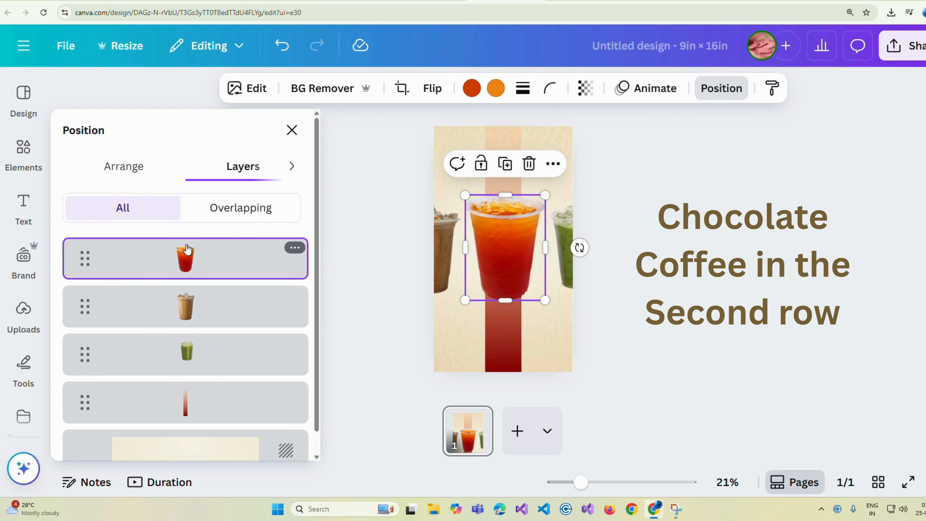
left_click(151, 311)
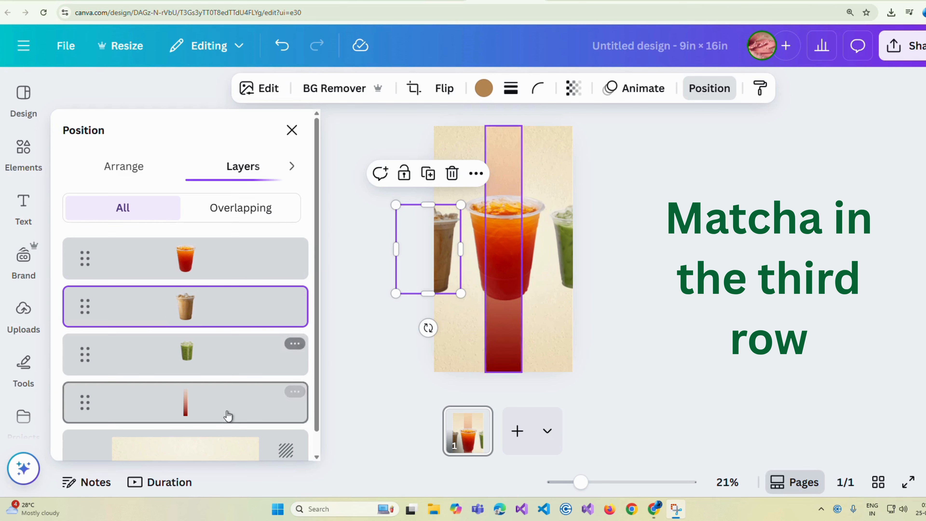
left_click(358, 410)
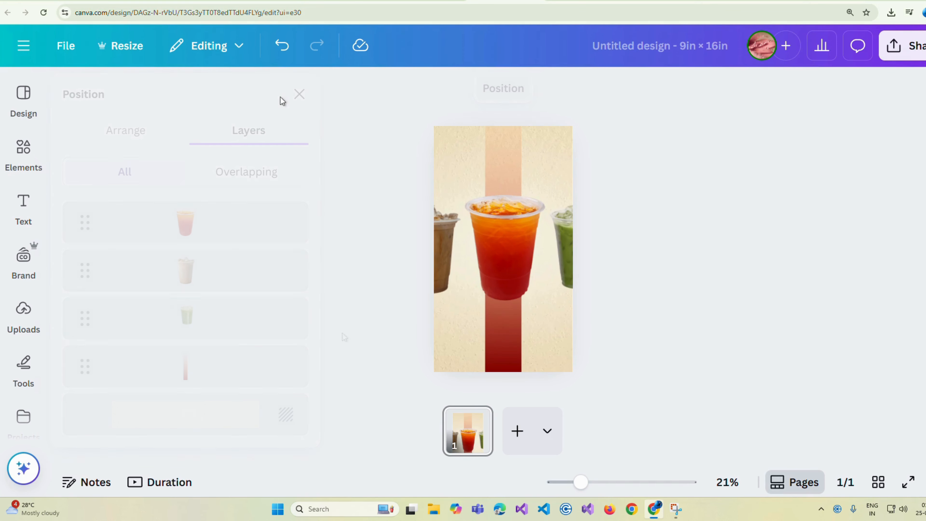
Step: Add a heading reading "ICED" and position it on the strip near the top of the page
left_click(23, 206)
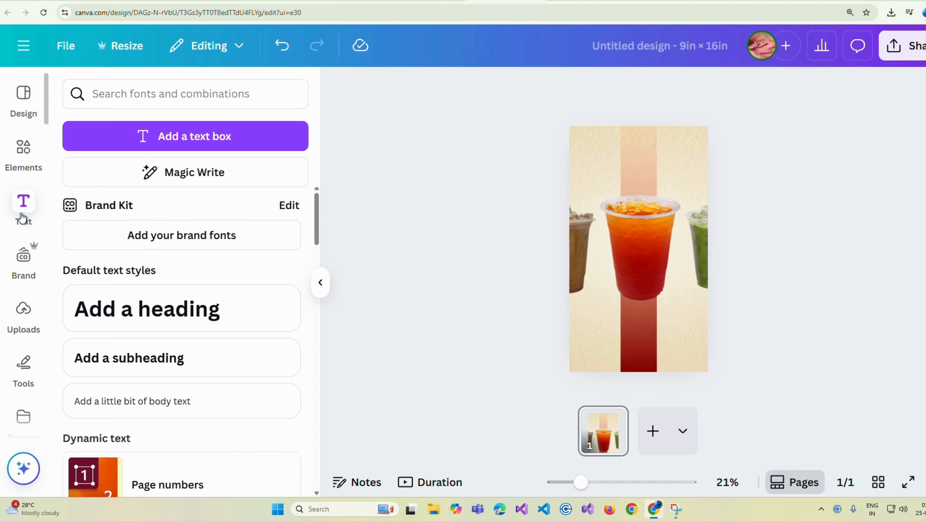
left_click(146, 315)
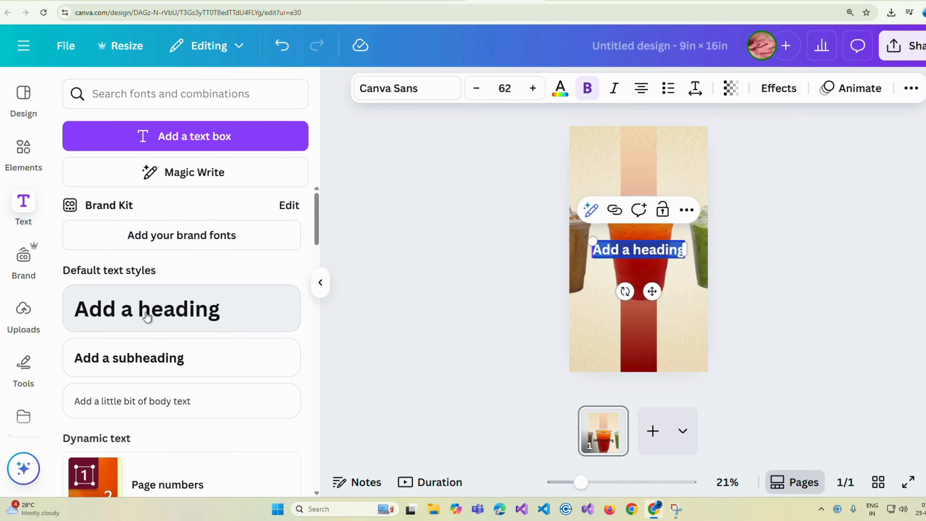
type("ICED")
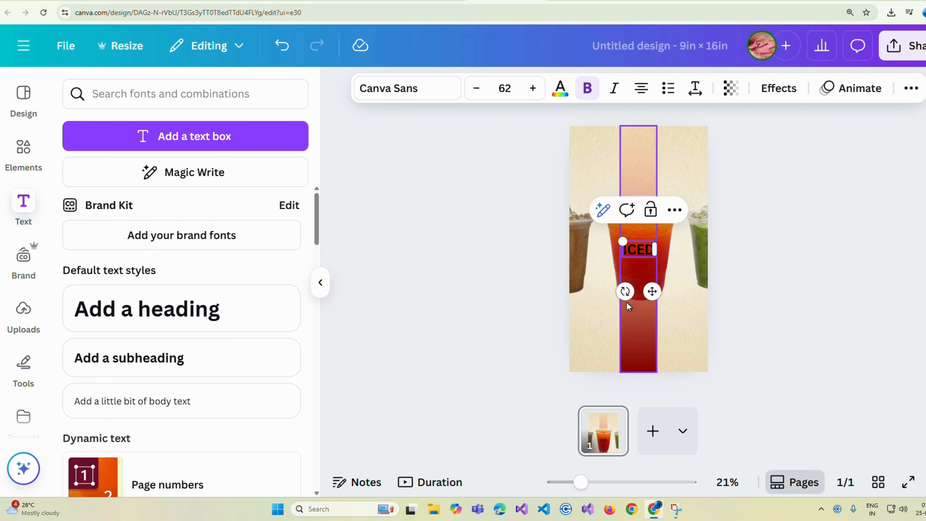
left_click_drag(651, 291, 656, 194)
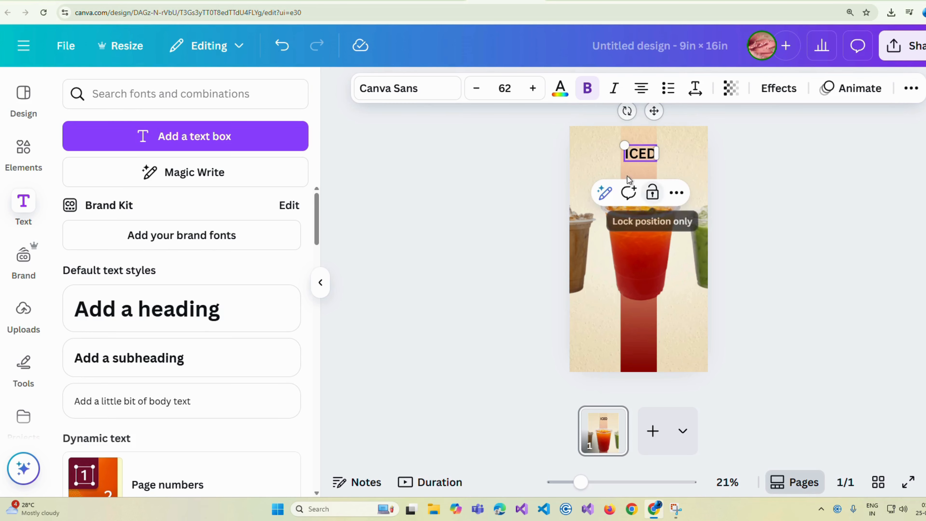
Step: Change the "ICED" heading's font to Chewy
left_click(412, 89)
scroll(122, 363, "down", 3)
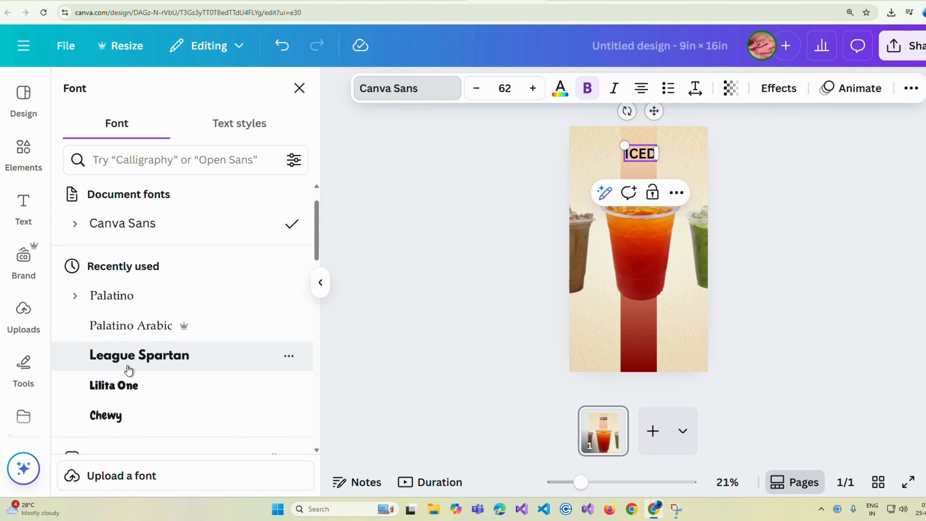
left_click(118, 356)
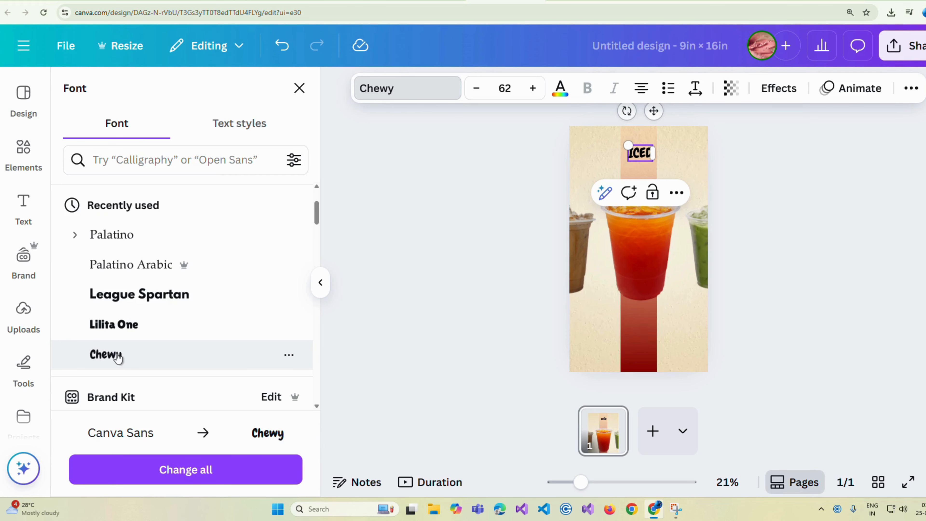
left_click(372, 411)
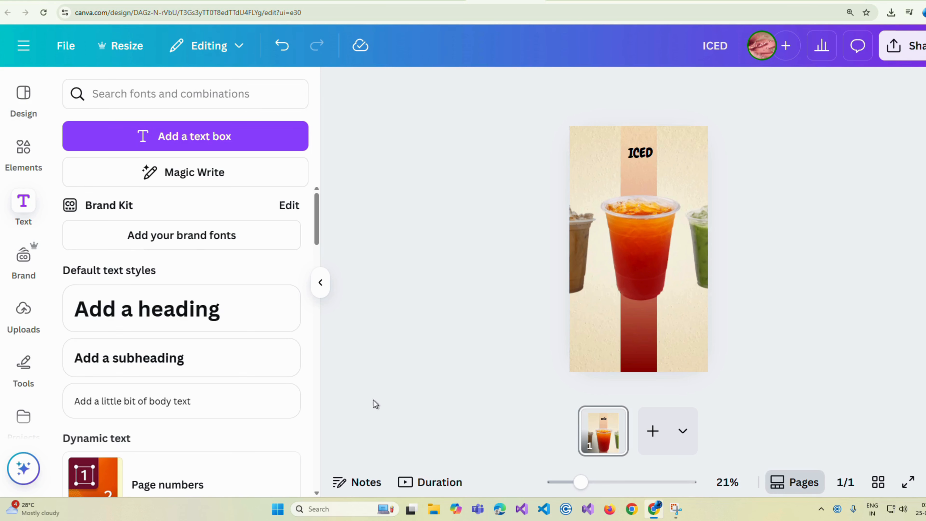
Step: Apply the Hollow text effect to the "ICED" heading
left_click(651, 155)
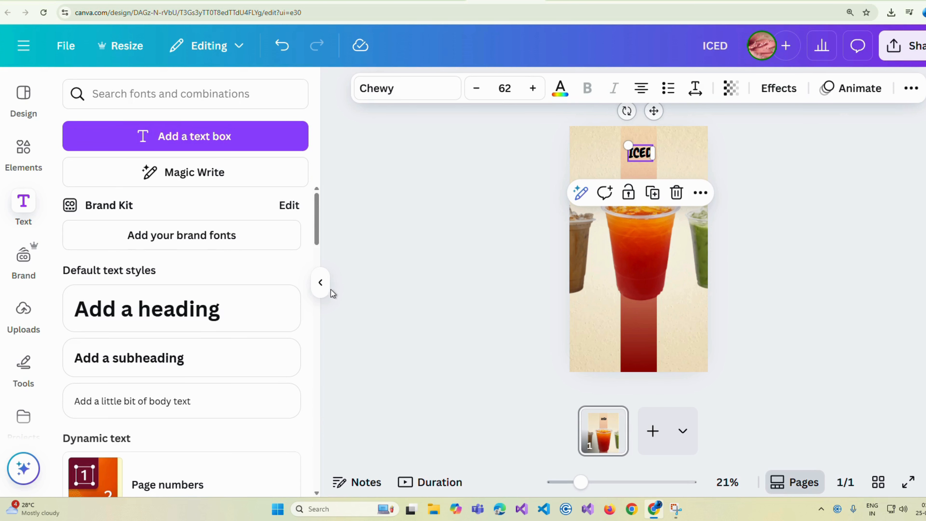
left_click(320, 283)
left_click(649, 88)
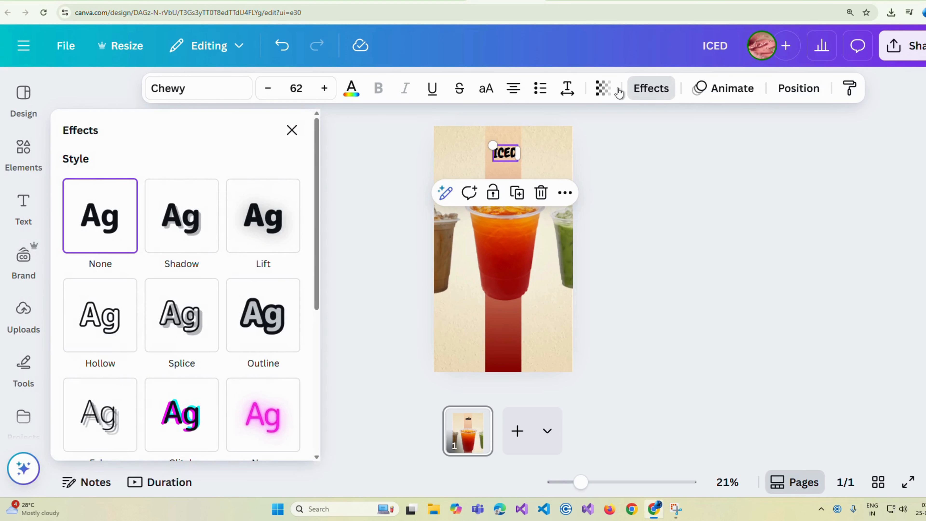
left_click(93, 319)
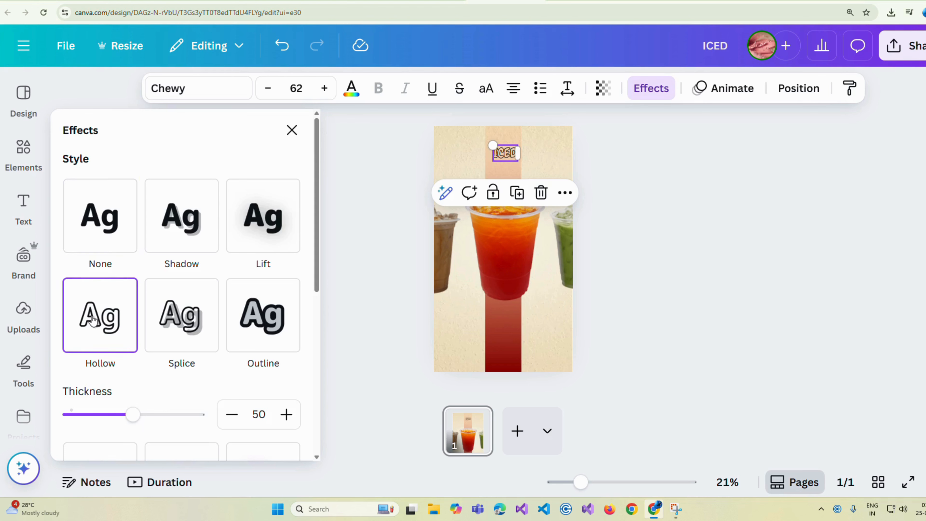
Step: Set the "ICED" heading's text colour to dark red #690000
left_click(355, 95)
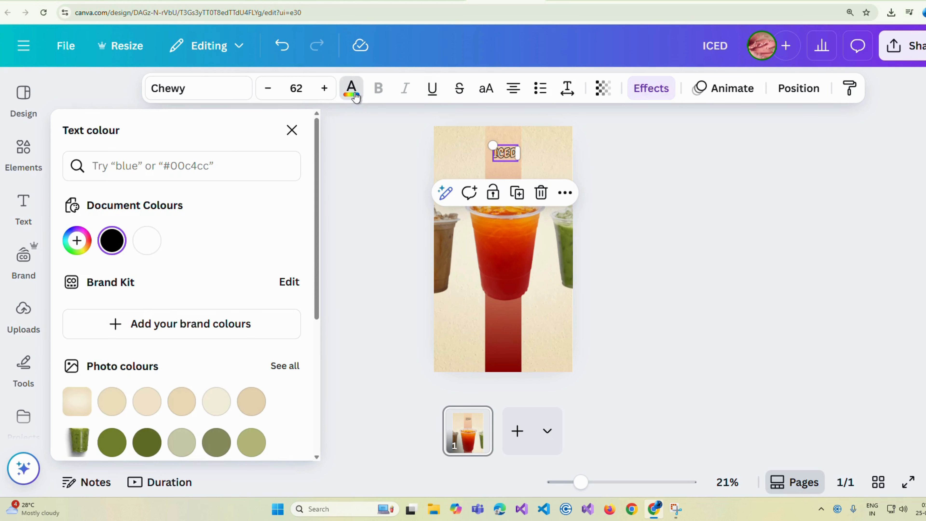
scroll(175, 328, "down", 5)
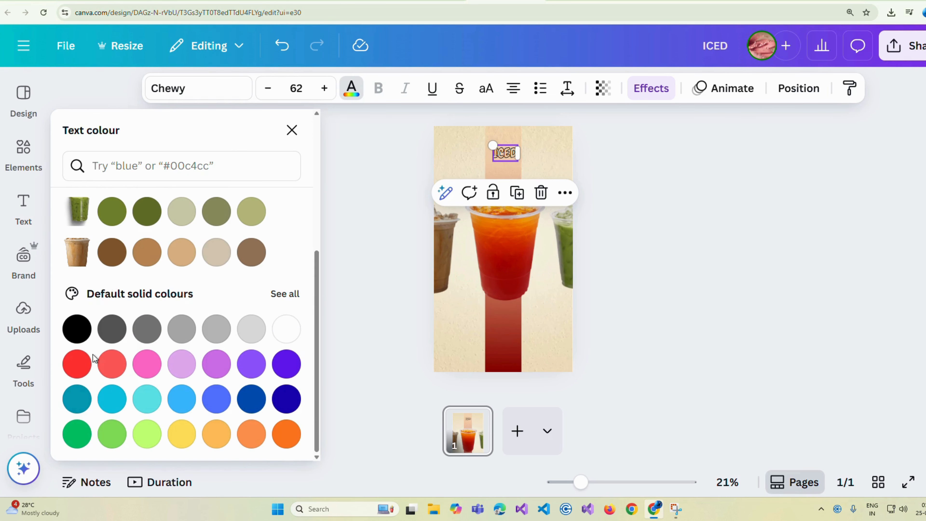
left_click(76, 364)
scroll(96, 367, "up", 5)
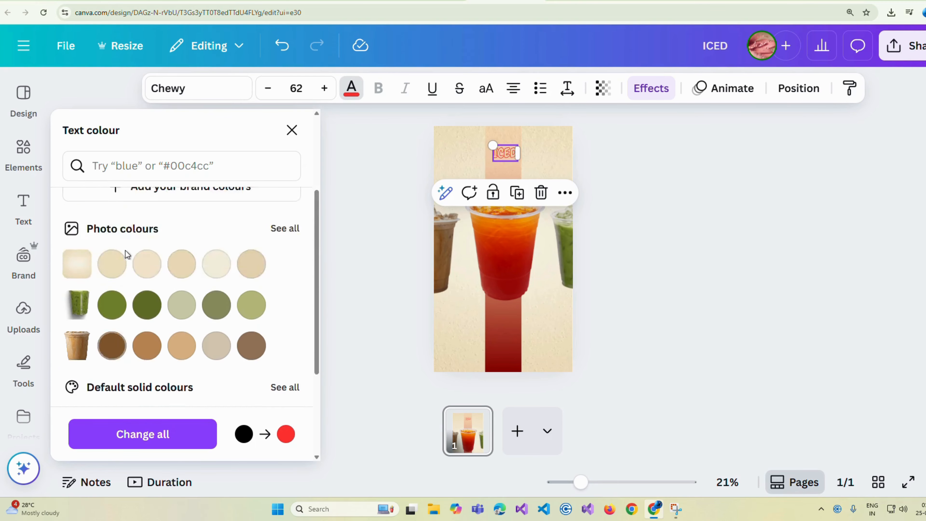
left_click(85, 217)
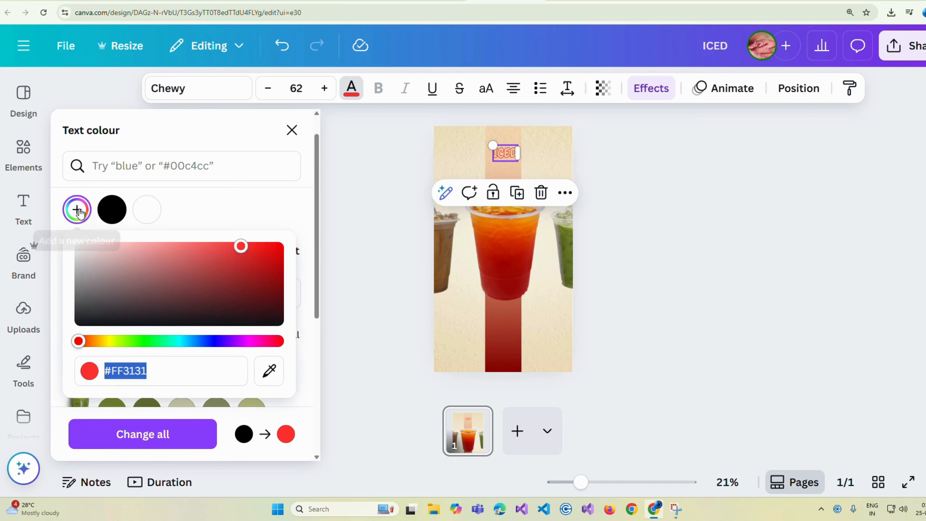
left_click_drag(241, 253, 303, 296)
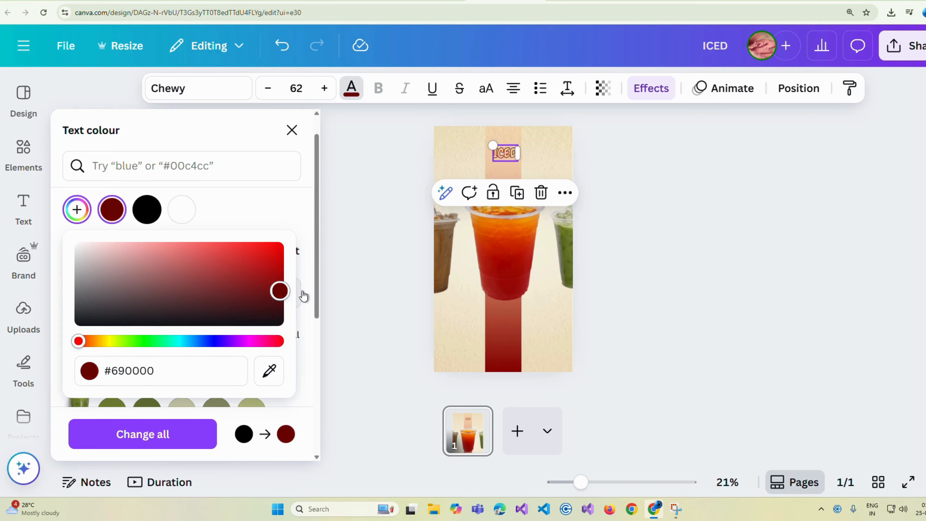
left_click(364, 229)
left_click(709, 223)
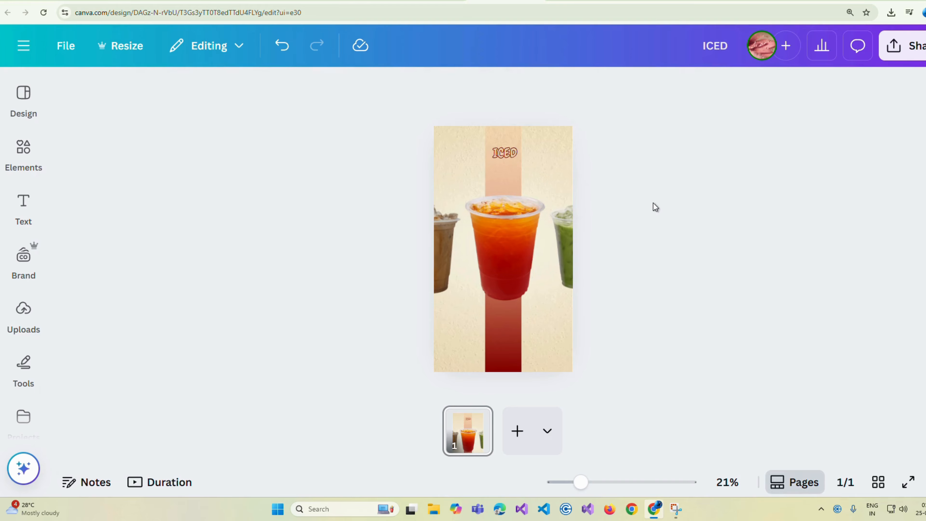
Step: Enlarge the "ICED" heading until it is slightly wider than the vertical strip
left_click(494, 145)
left_click_drag(492, 144, 485, 134)
left_click(589, 147)
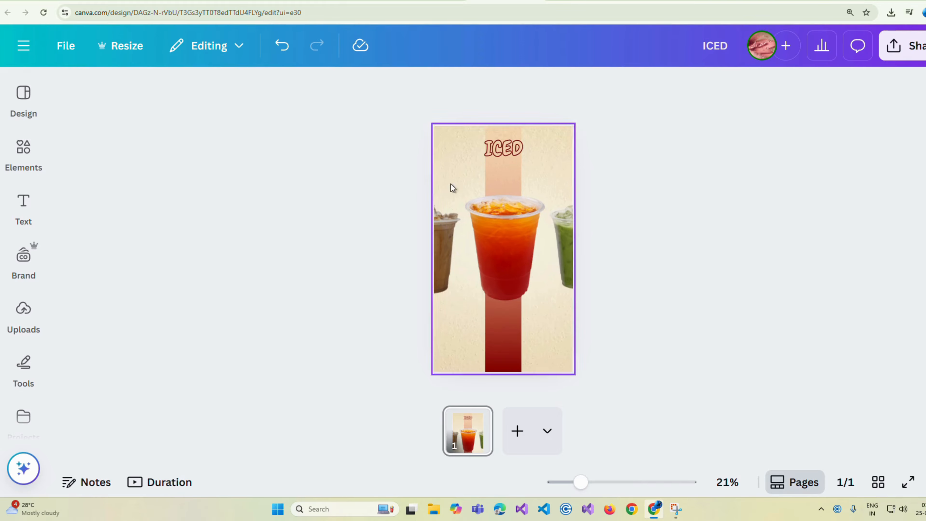
Step: Add a heading reading "SWEET TEA" and place it just below the "ICED" heading
left_click(23, 206)
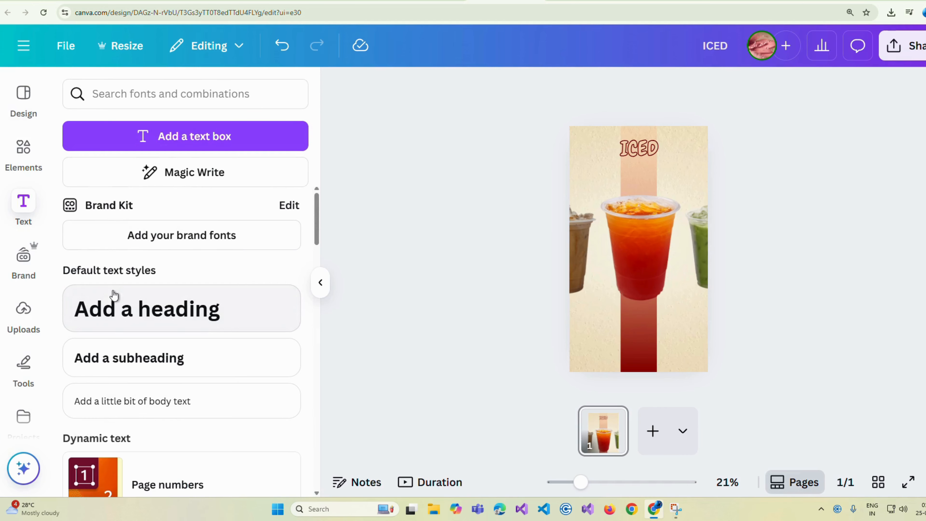
left_click(116, 302)
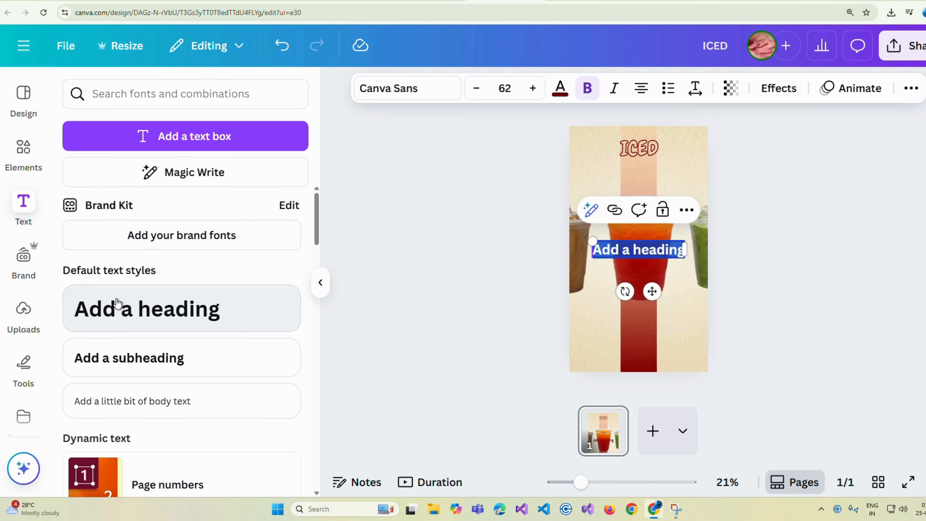
type("S")
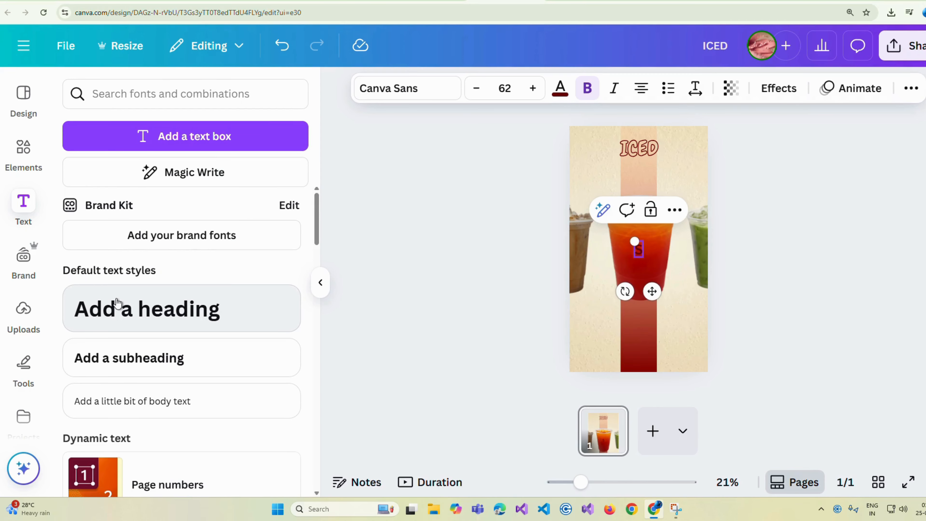
type("WEET T")
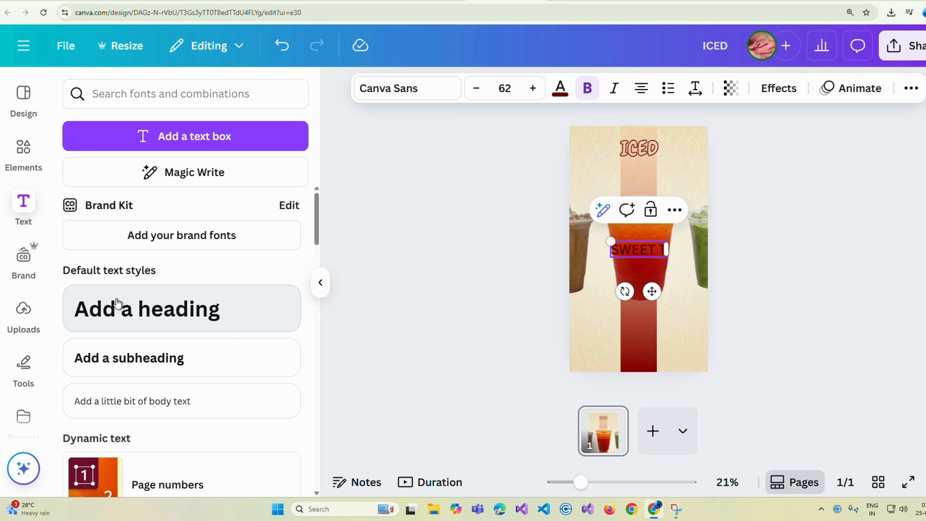
type("EA")
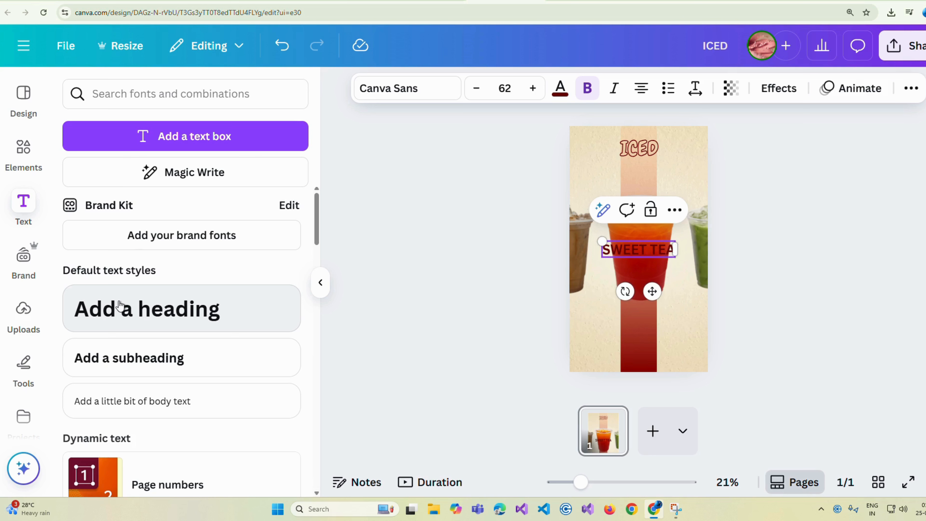
left_click_drag(652, 291, 658, 215)
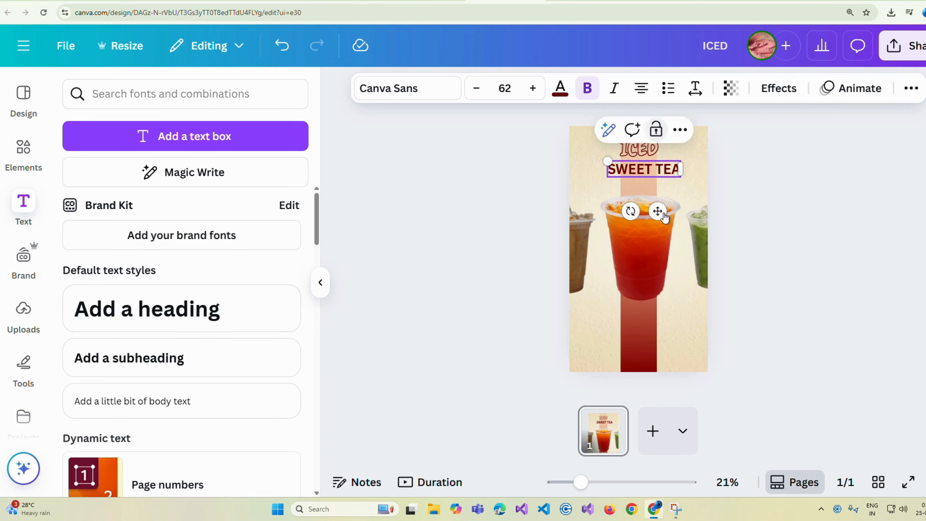
left_click(798, 195)
left_click(662, 172)
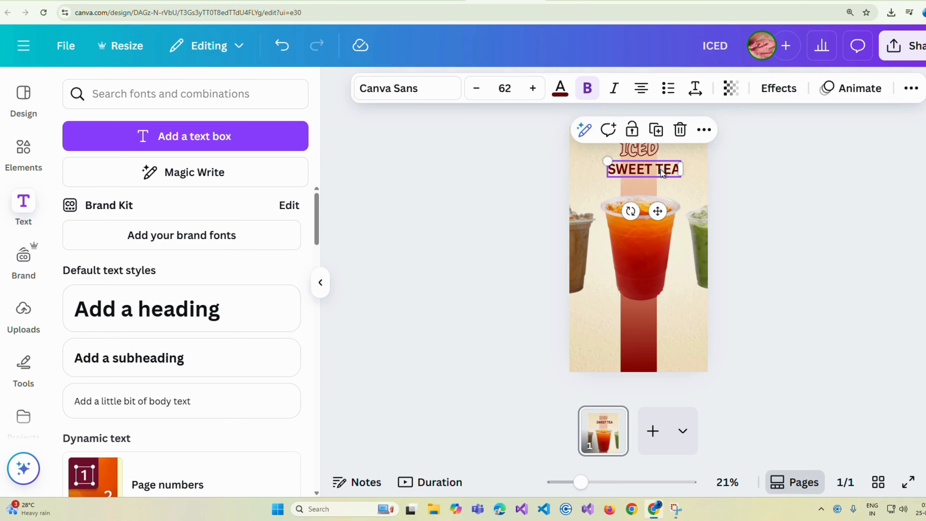
left_click(565, 94)
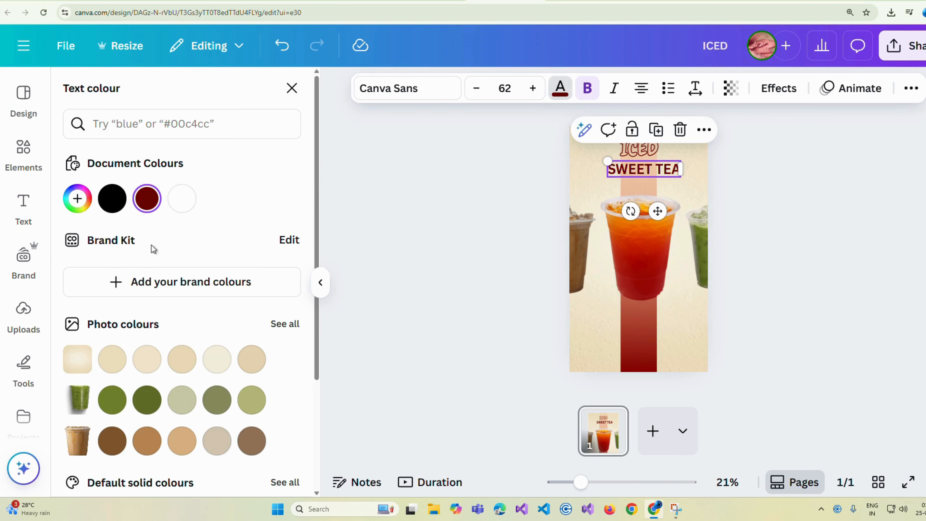
left_click(468, 207)
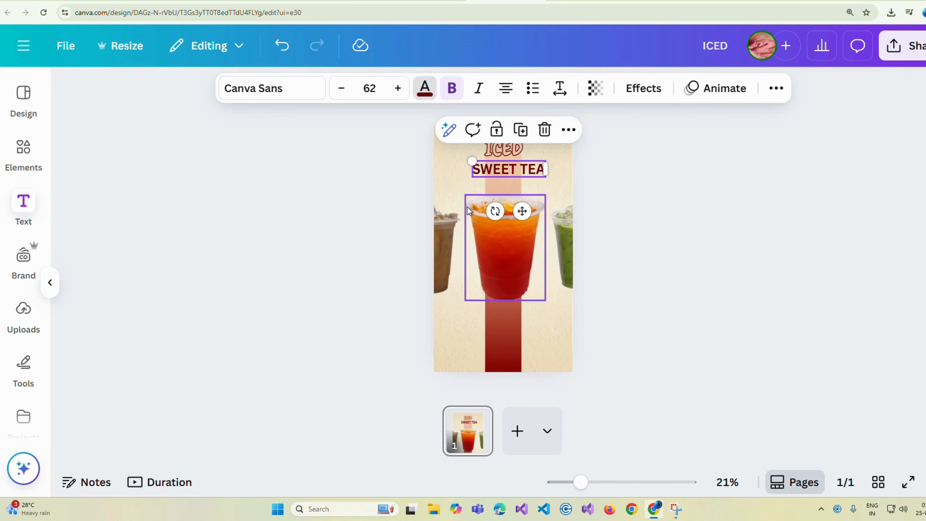
left_click(866, 214)
Step: Lower the "SWEET TEA" heading slightly and align it to the centre of the page
left_click(638, 170)
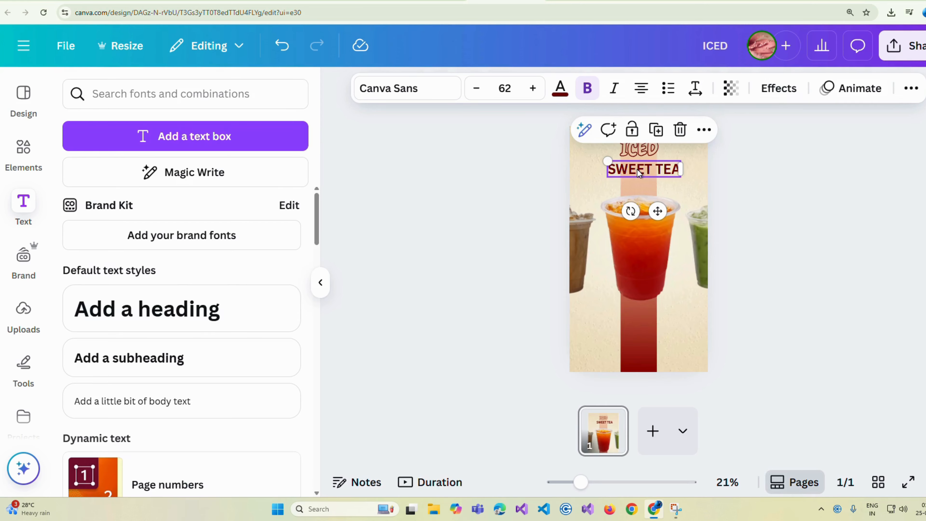
left_click(637, 169)
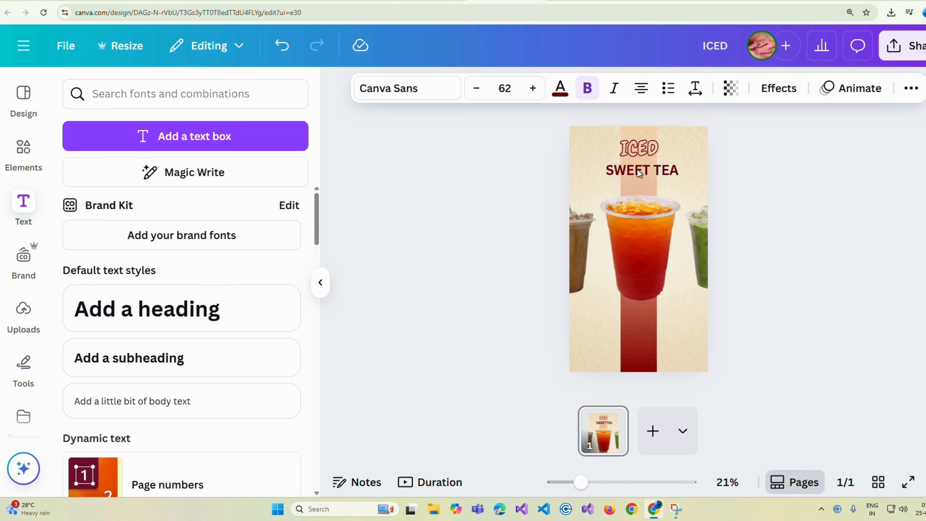
left_click(320, 282)
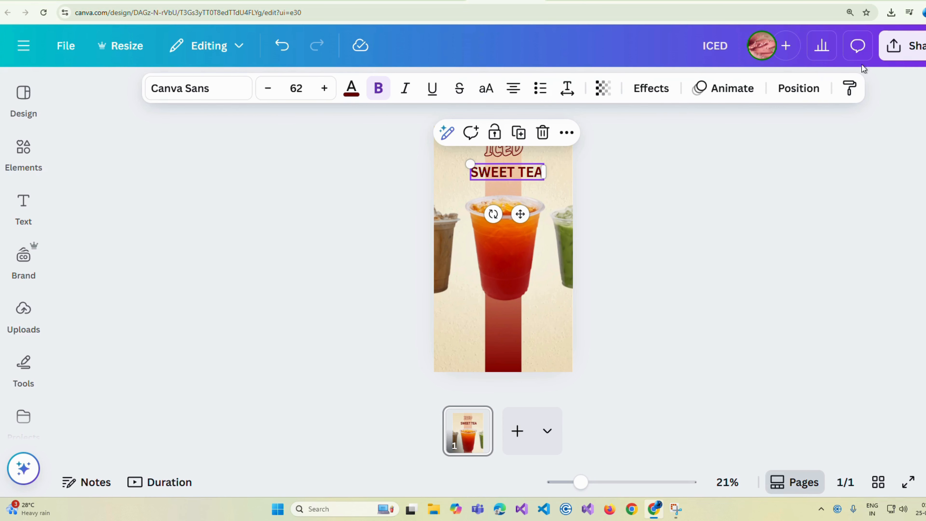
left_click(798, 89)
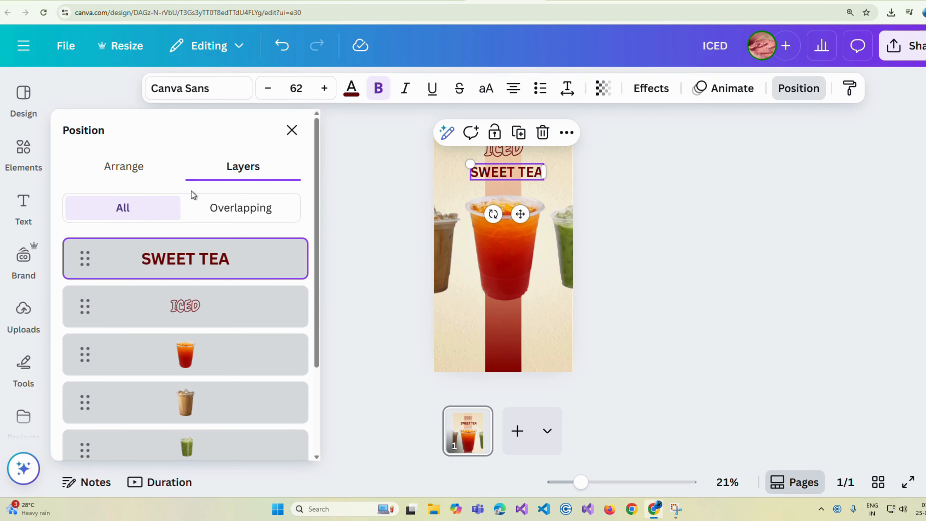
left_click(140, 168)
left_click(226, 352)
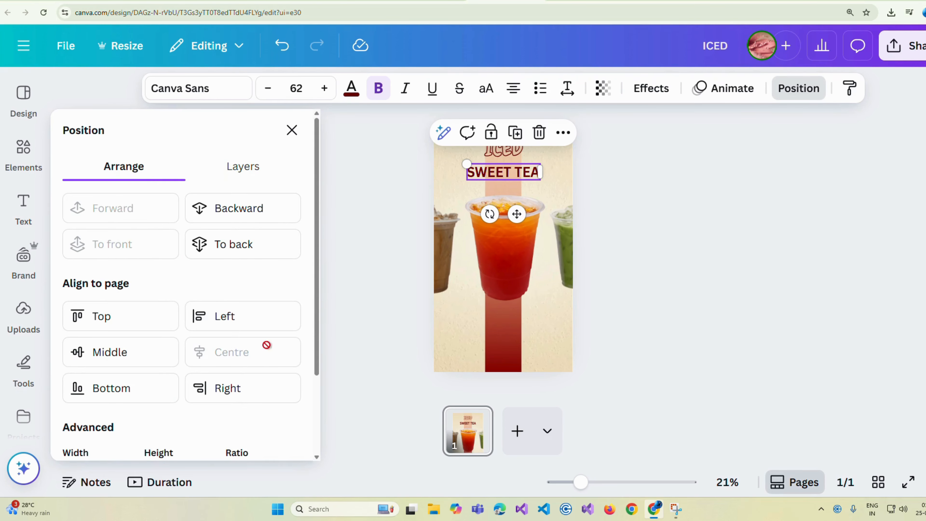
left_click(383, 225)
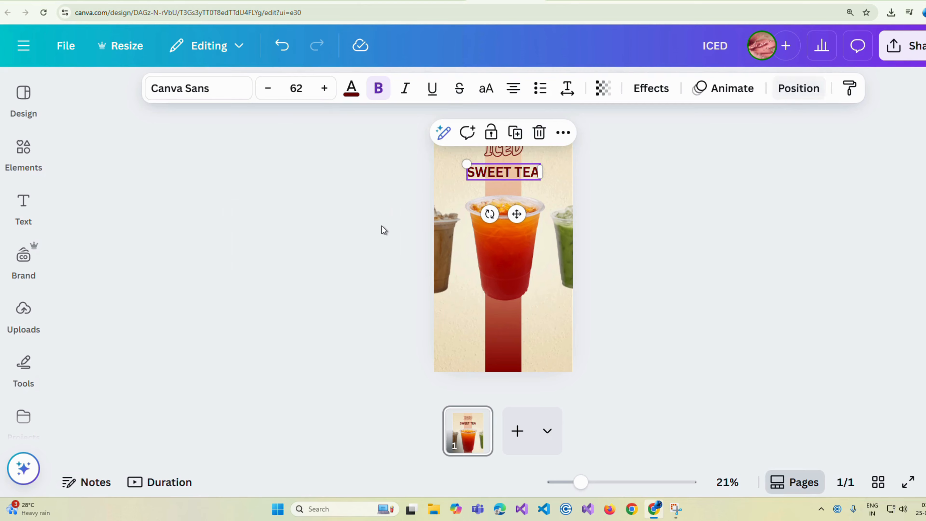
left_click(381, 225)
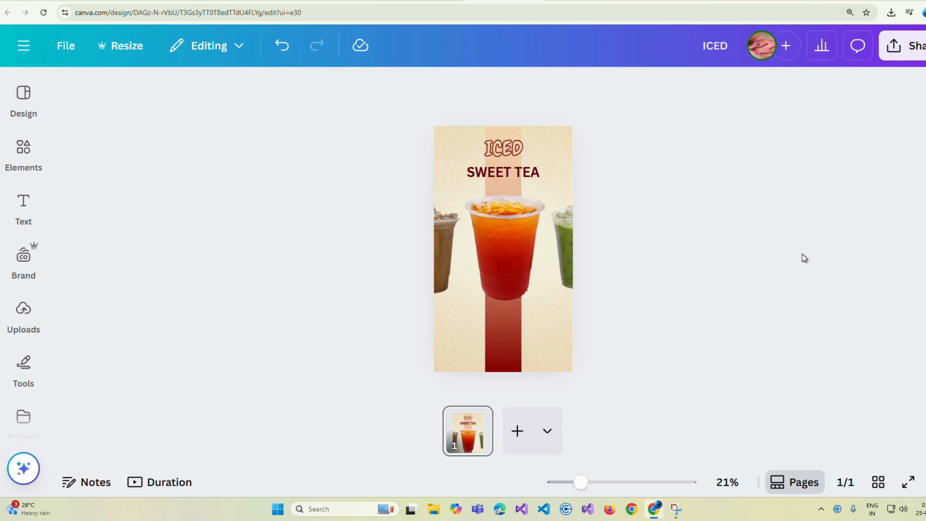
Step: Duplicate the finished iced sweet tea page to create a second page
right_click(460, 444)
left_click(579, 214)
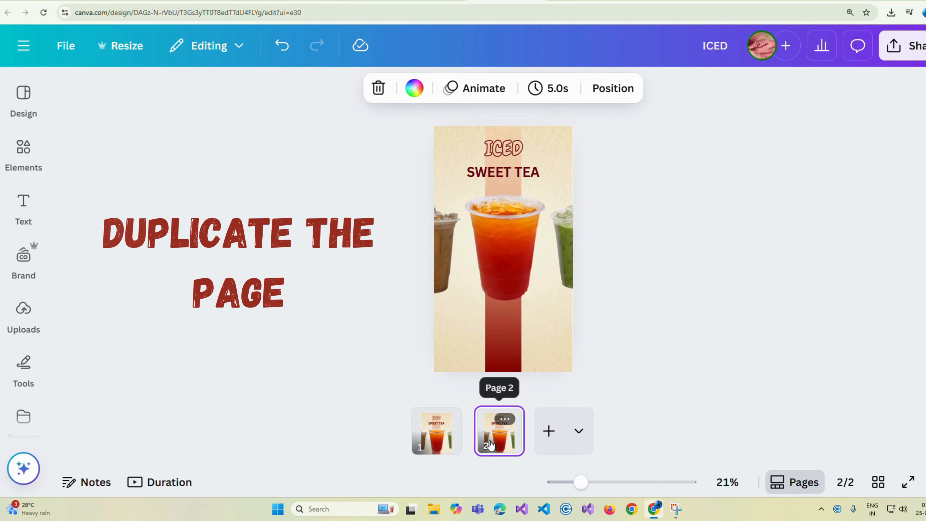
left_click(503, 246)
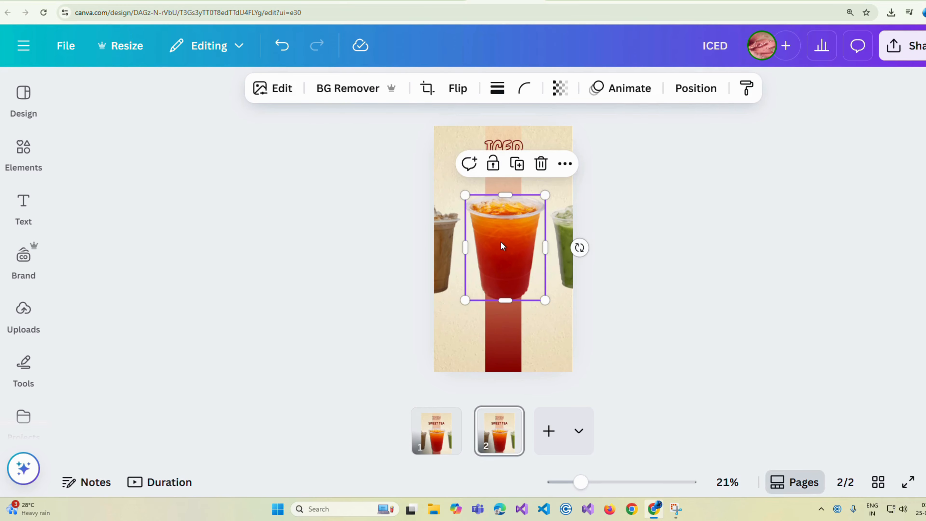
Step: On page 2, enlarge the coffee cup and move it to the centre, and shift the green drink to the page's left edge
left_click(441, 222)
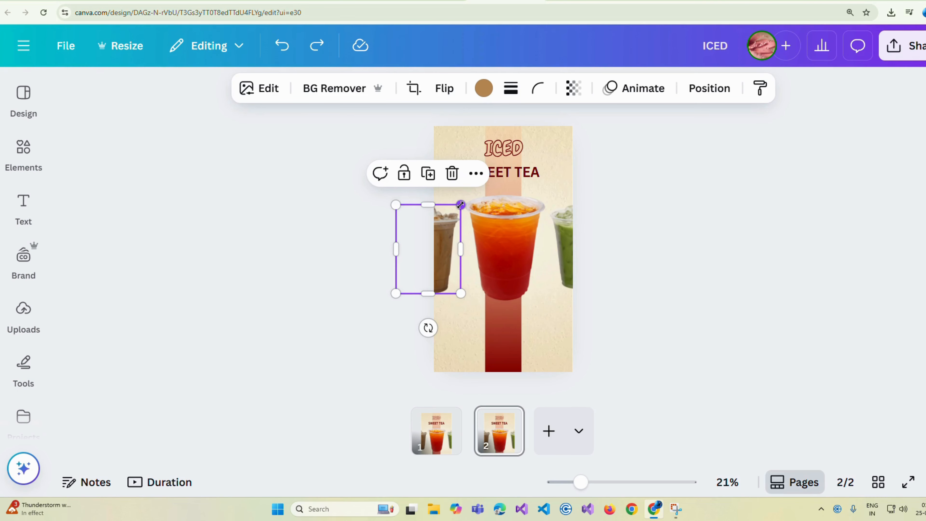
left_click_drag(460, 204, 481, 187)
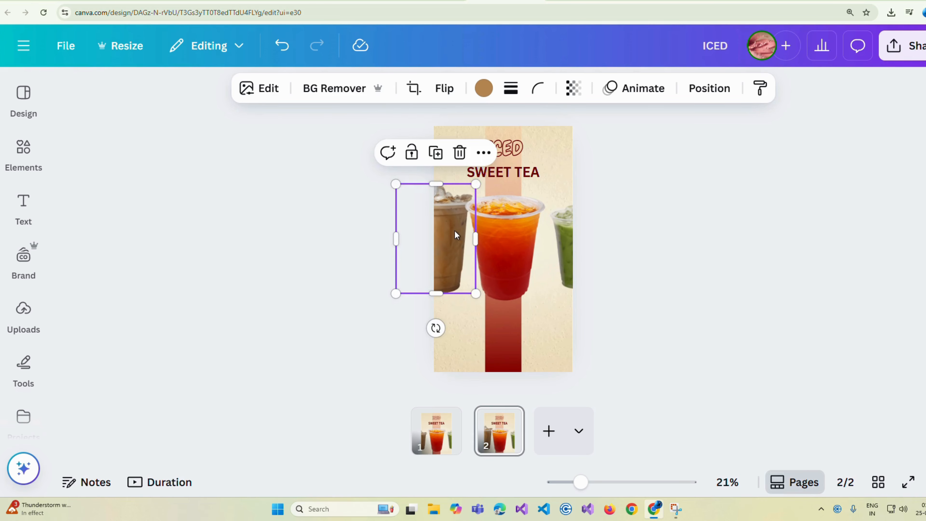
left_click_drag(455, 235, 409, 244)
left_click(565, 239)
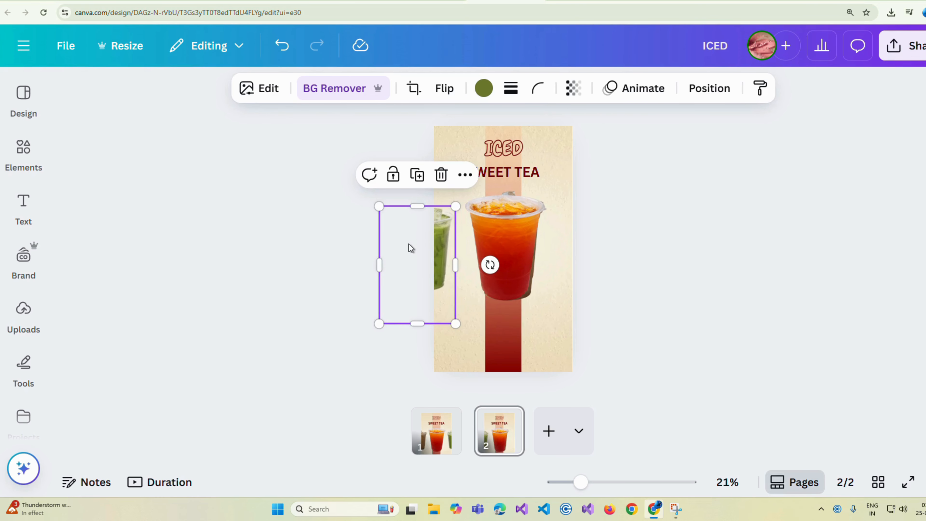
Step: Shrink the orange tea cup on page 2 and move it partly off the page's right edge
left_click(525, 247)
left_click_drag(544, 197, 494, 241)
left_click_drag(457, 285, 578, 264)
Step: Nudge the coffee cup slightly to the left so it sits centred over the vertical strip
left_click(506, 287)
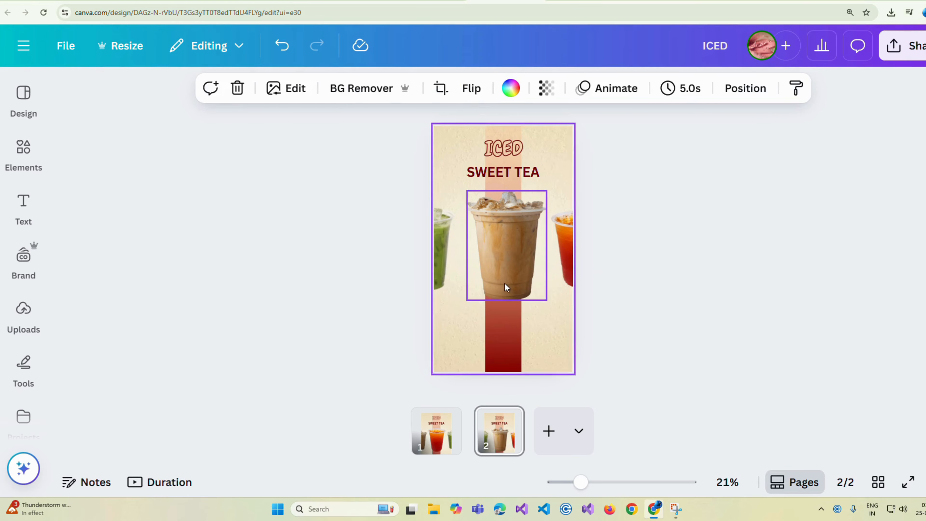
key("Left")
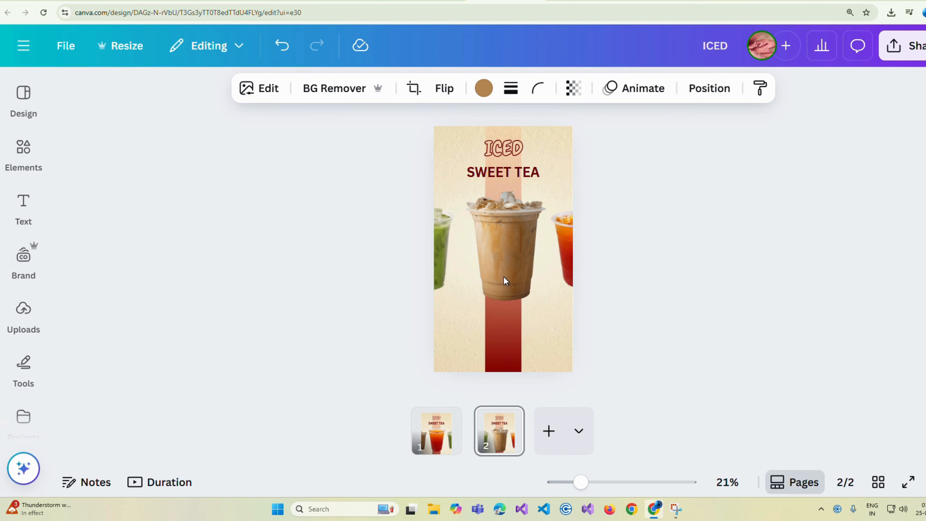
key("Left")
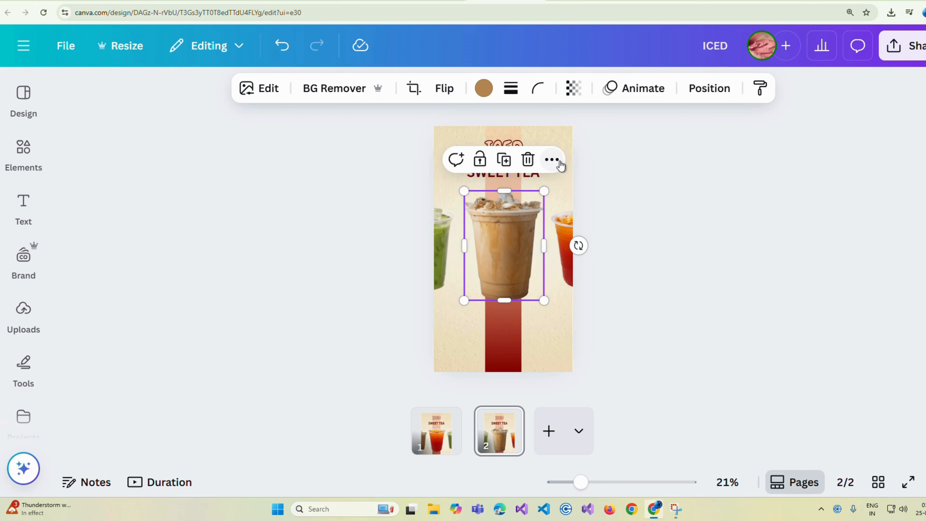
Step: Reorder page 2's layers so the coffee cup is directly beneath the headings, followed by the green drink and the tea cup
left_click(552, 159)
mouse_move(589, 402)
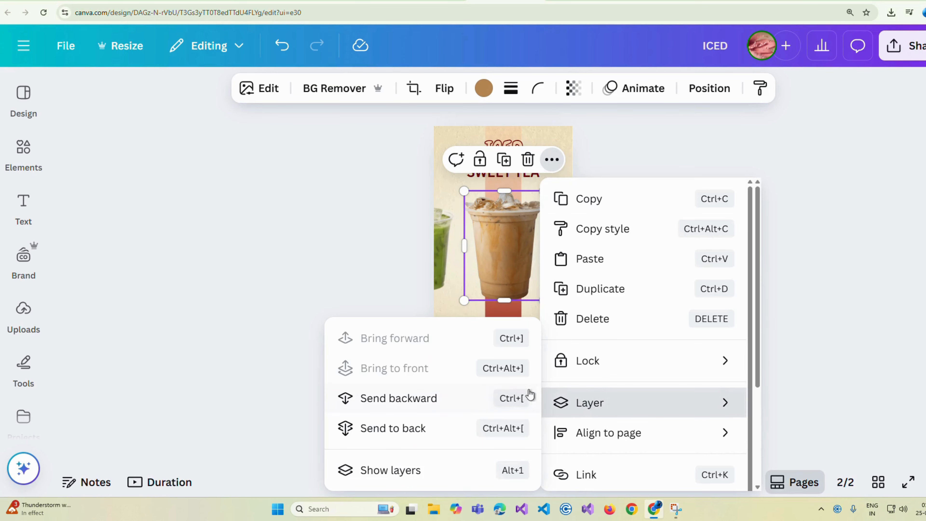
left_click(410, 470)
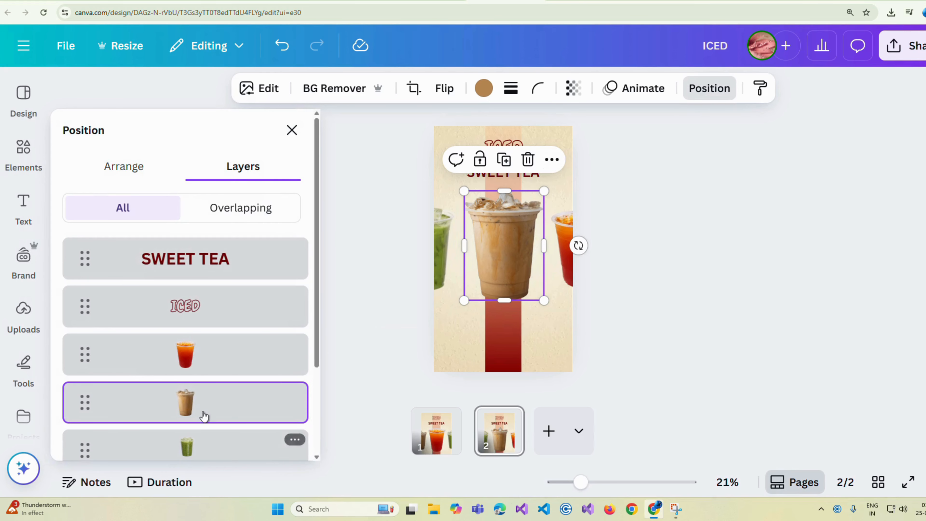
scroll(216, 420, "down", 2)
left_click_drag(184, 355, 186, 295)
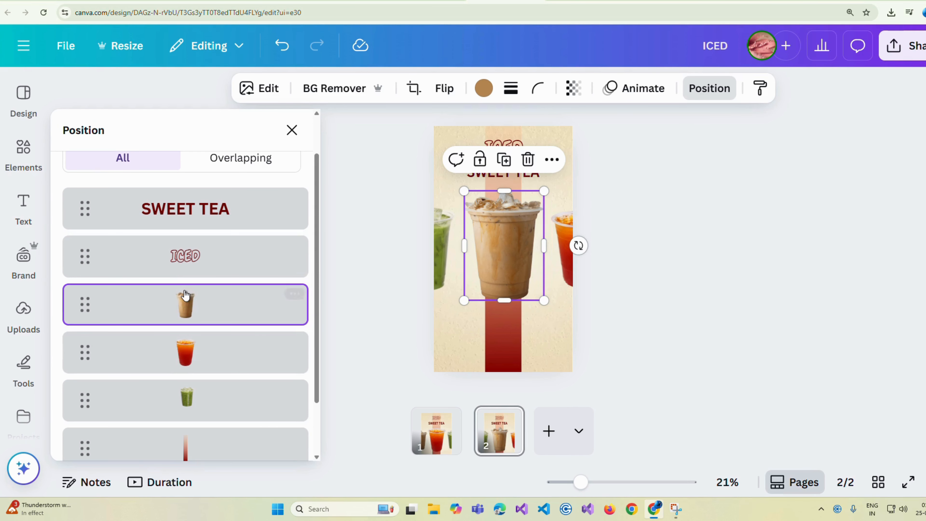
left_click_drag(187, 401, 186, 350)
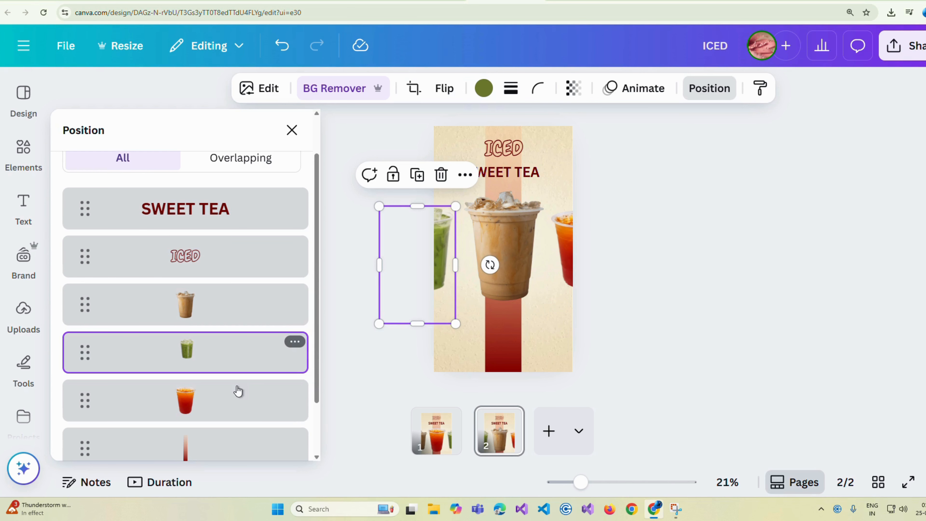
left_click(350, 374)
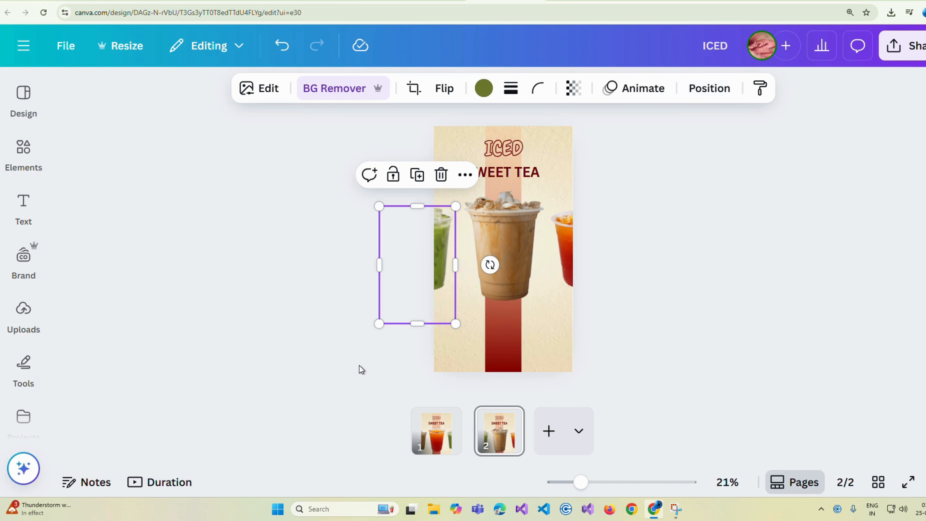
Step: Change the dark gradient colour of page 2's vertical strip to the brown #832700
left_click(502, 345)
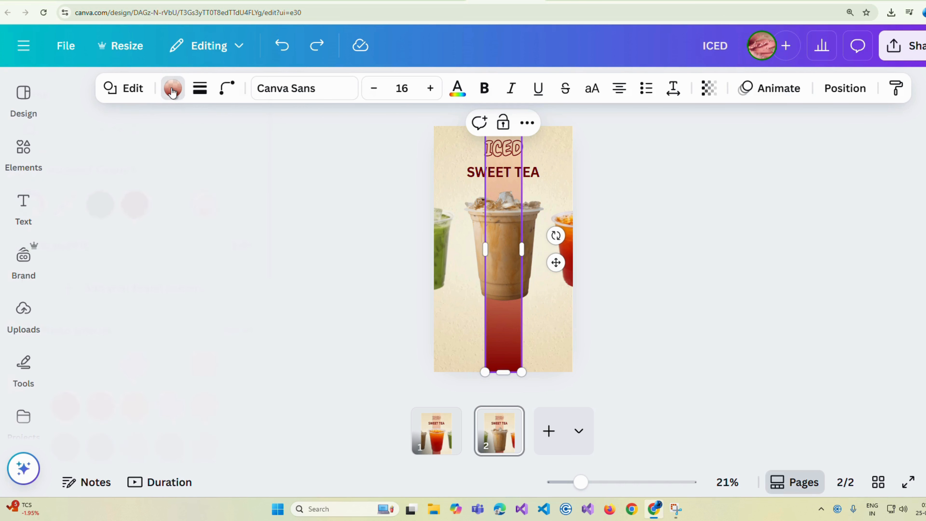
left_click(173, 90)
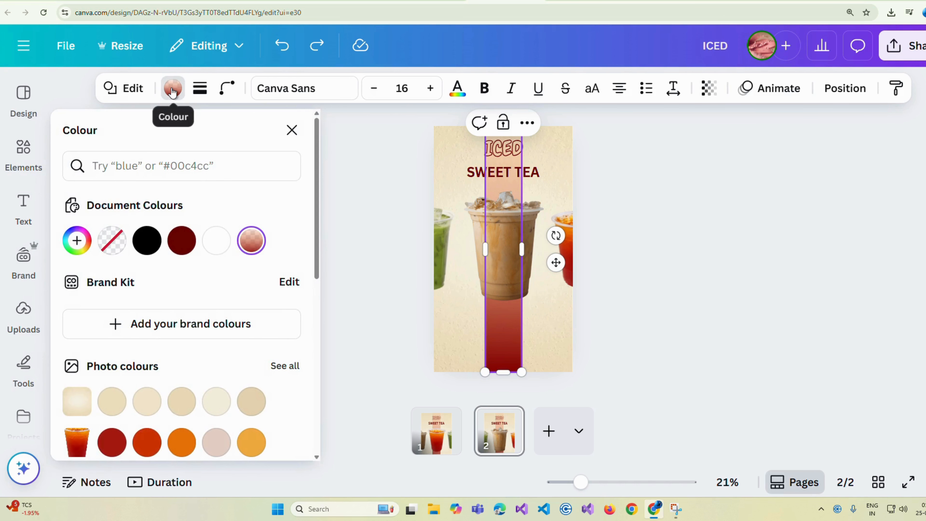
left_click(86, 248)
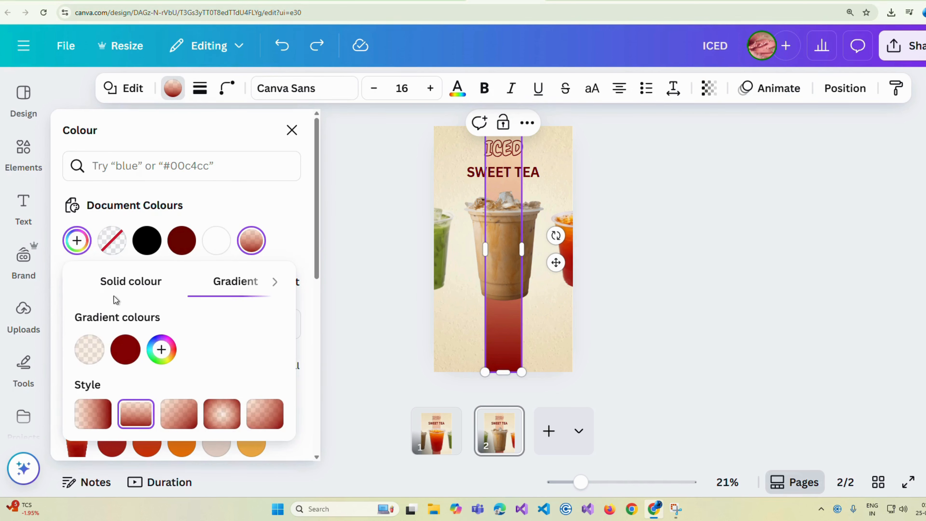
left_click(135, 345)
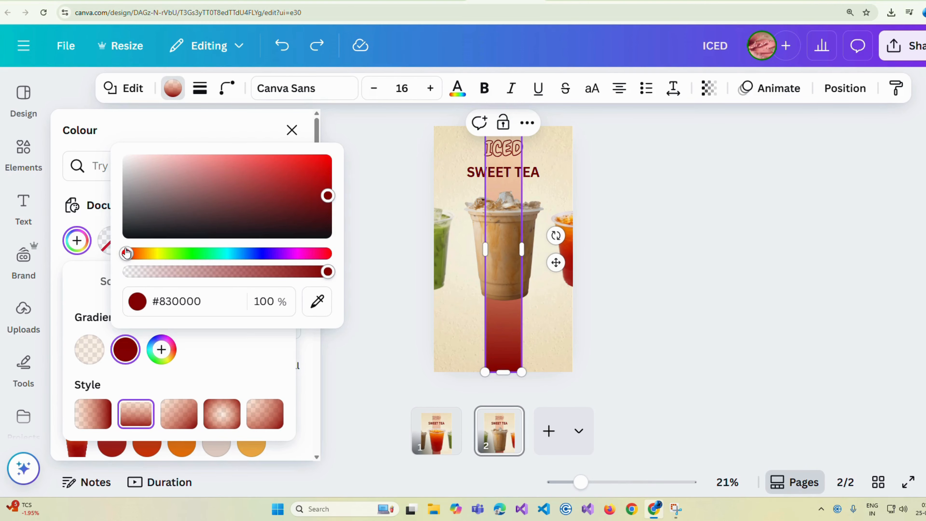
mouse_move(126, 253)
left_mouse_down()
mouse_move(151, 252)
mouse_move(136, 254)
left_mouse_up()
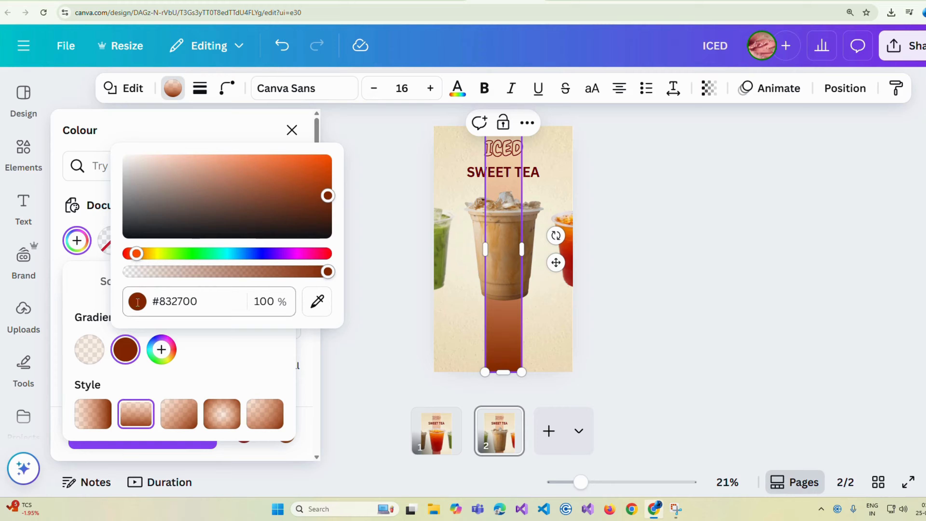
Step: Change the semi-transparent gradient colour of page 2's strip to the dark brown #3C2200
left_click(89, 350)
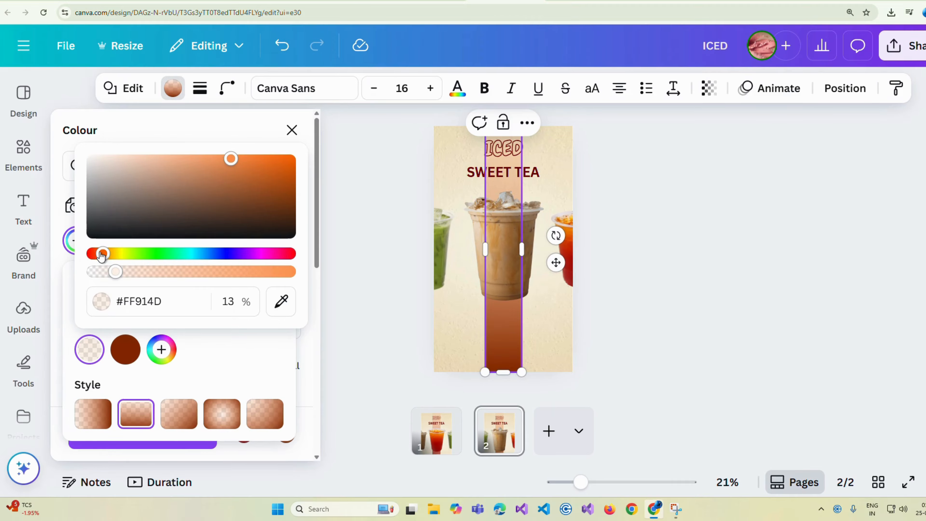
left_click_drag(101, 255, 109, 257)
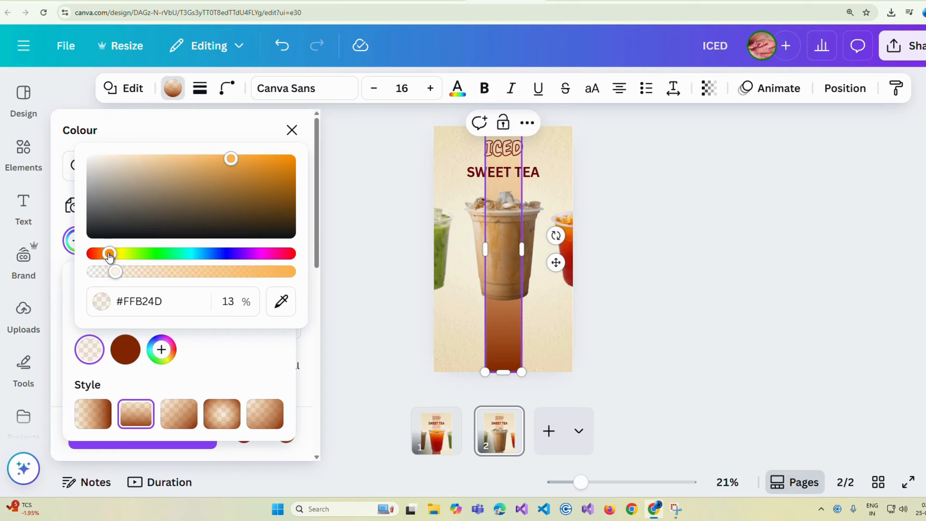
left_click_drag(231, 159, 307, 219)
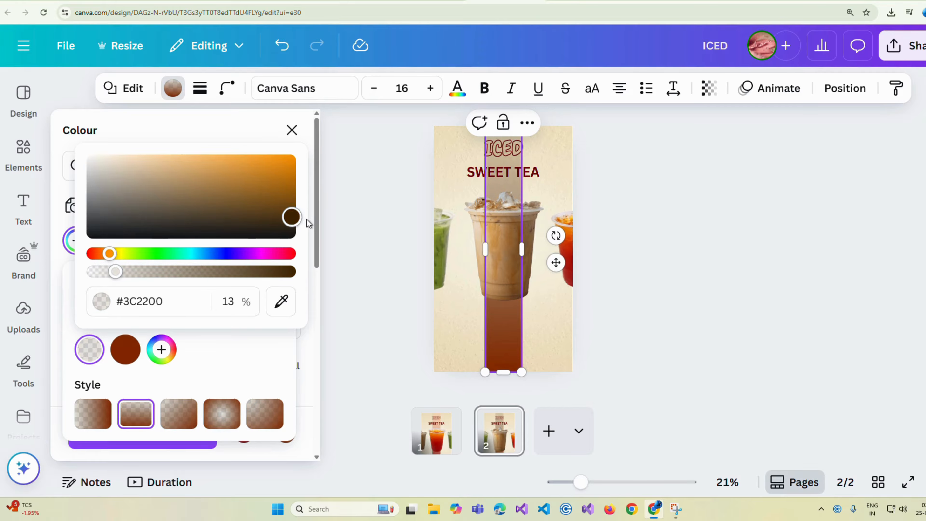
left_click(361, 192)
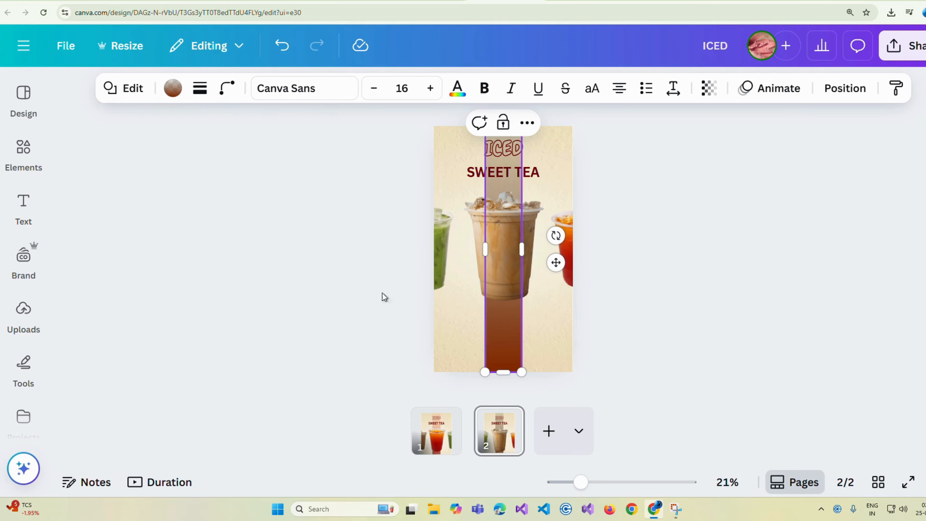
Step: Recolour the ICED heading on page 2 to the brown #693900
left_click(501, 151)
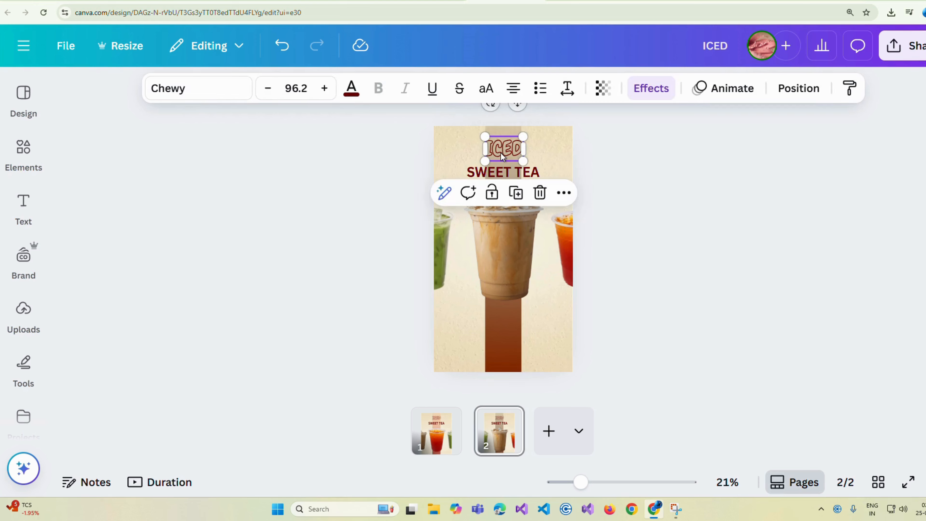
left_click(350, 89)
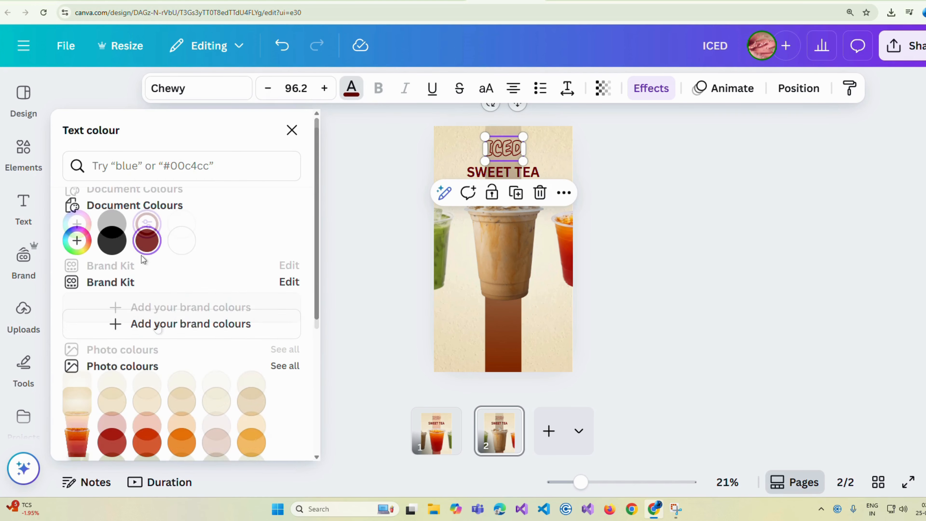
left_click(77, 240)
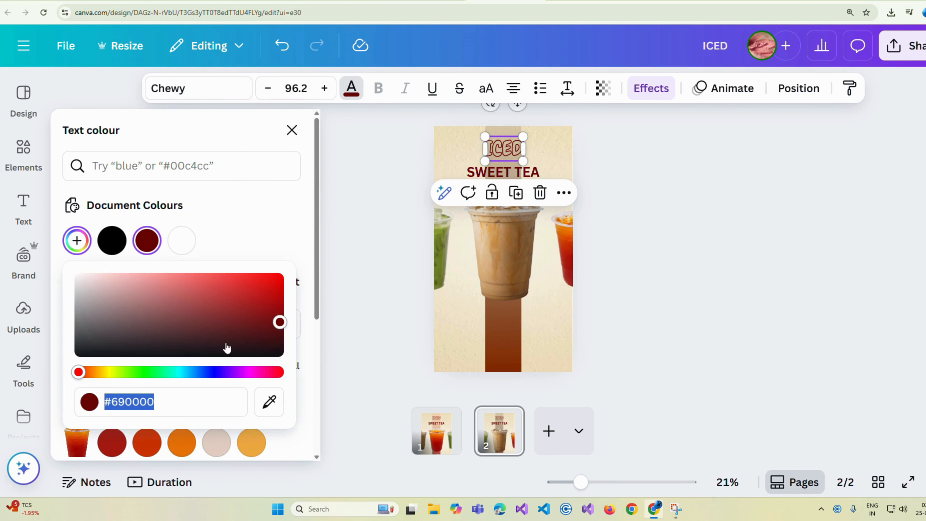
left_click_drag(80, 376, 96, 372)
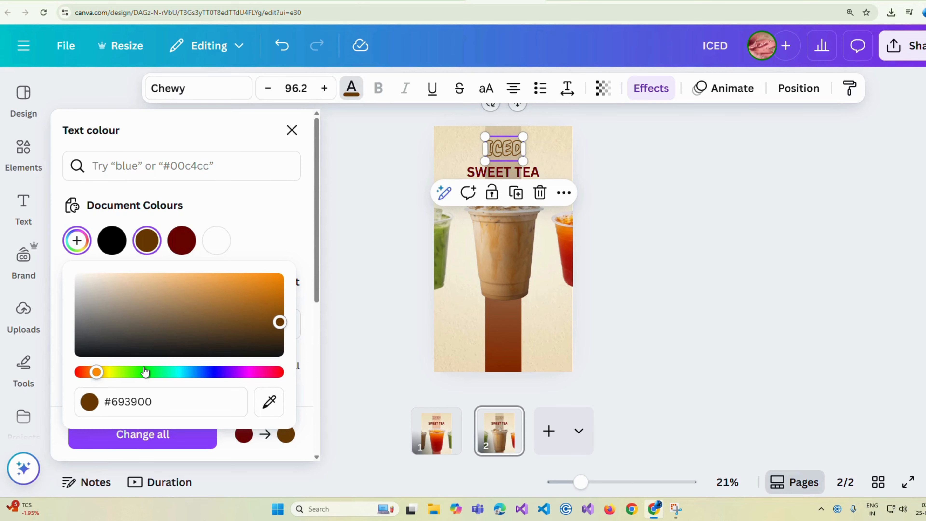
left_click(341, 324)
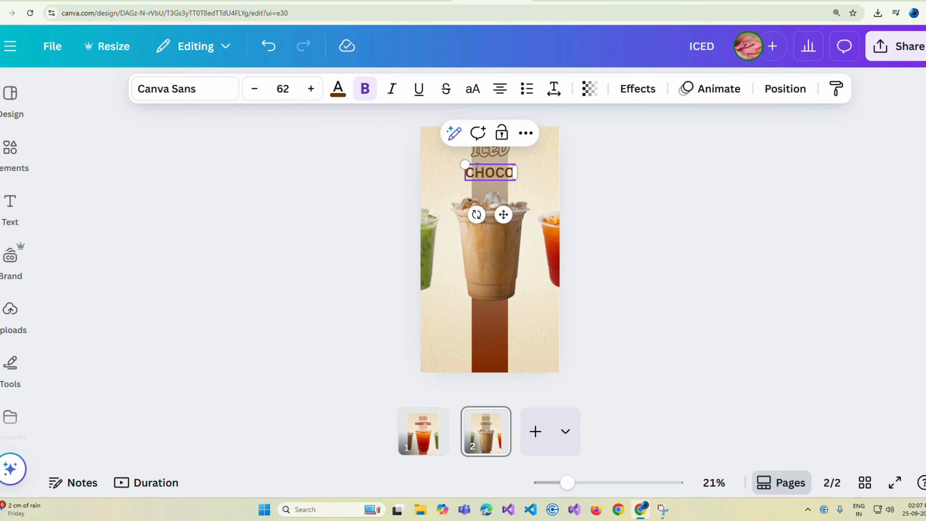
Step: Make the second heading on page 2 read CHOCOLATE and duplicate the page
type("LATE")
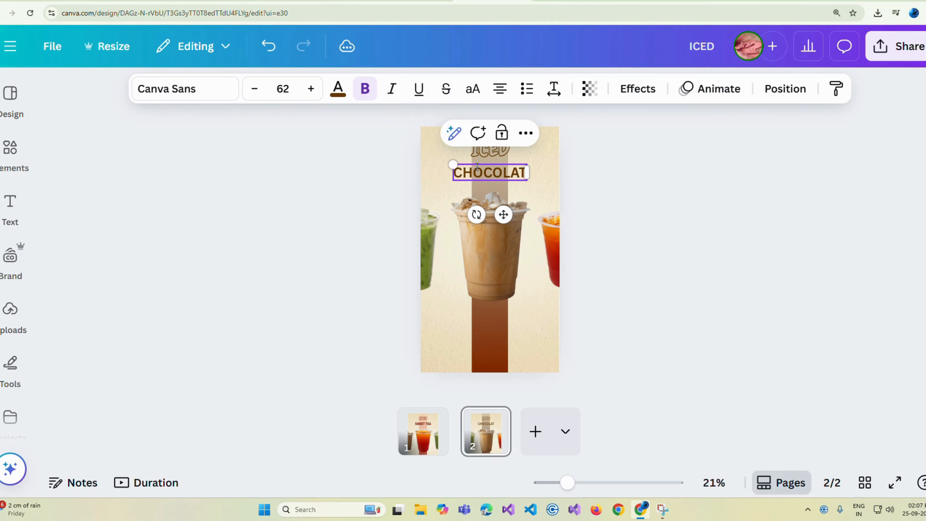
left_click(693, 214)
right_click(492, 431)
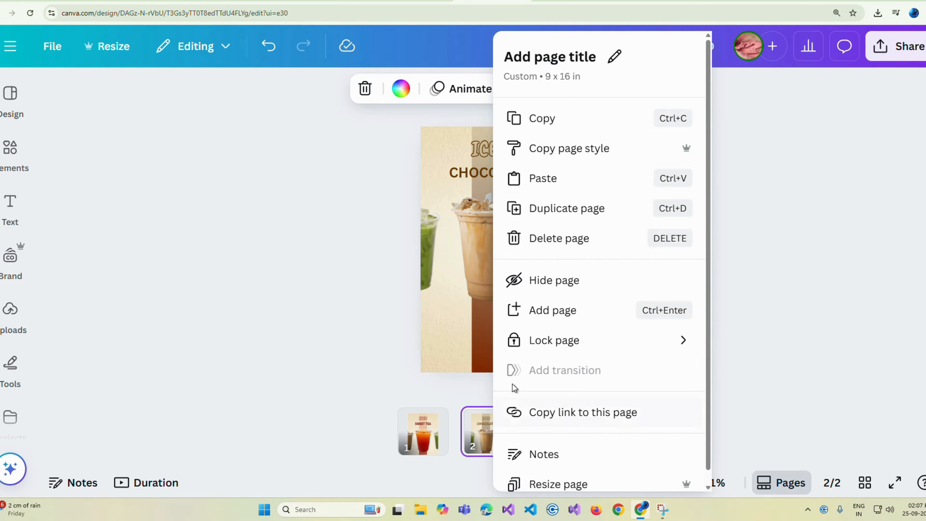
left_click(568, 207)
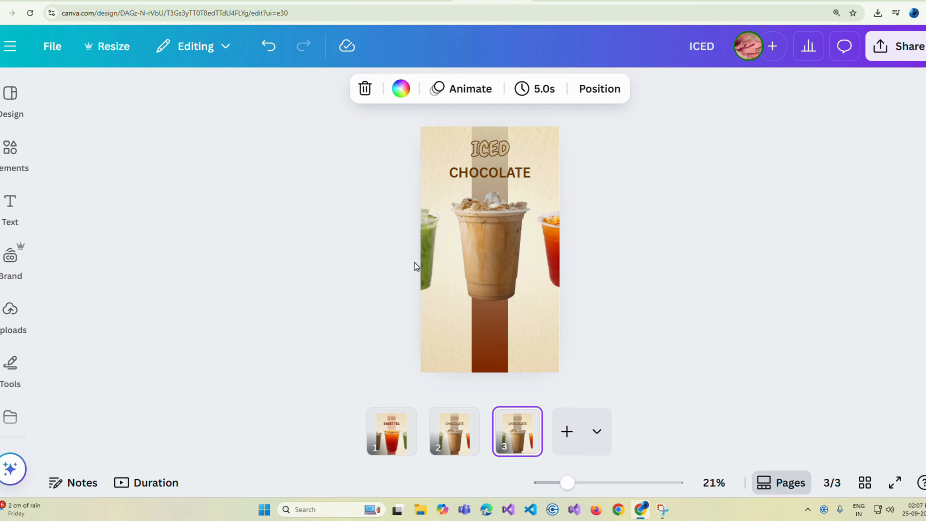
Step: On page 3, enlarge the green drink and move it to the centre over the vertical strip
left_click(424, 260)
left_click_drag(443, 205, 432, 241)
left_click_drag(459, 348, 460, 345)
left_click_drag(431, 269, 509, 266)
left_click_drag(531, 344, 527, 338)
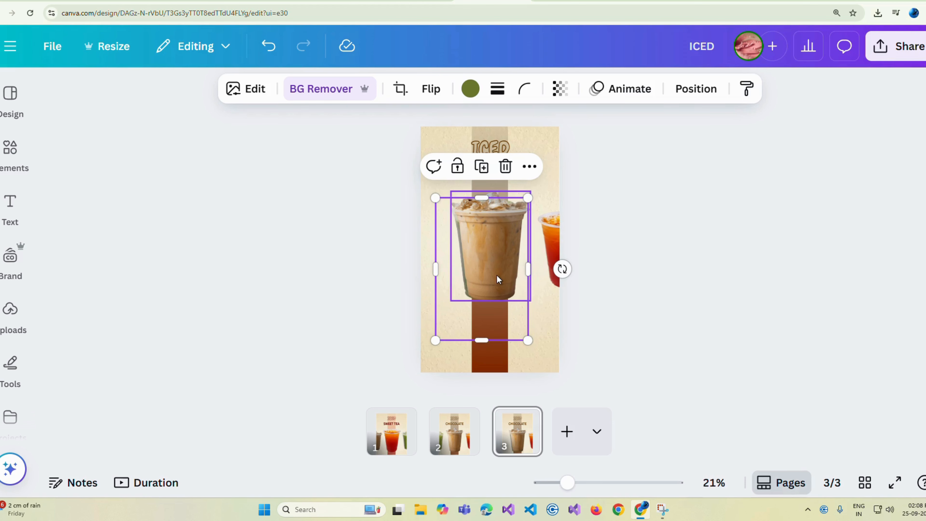
Step: On page 3, move the orange tea to the page's left edge, and shrink the coffee cup and shift it partly off the right edge
left_click_drag(558, 242, 399, 247)
left_click(485, 239)
left_click_drag(485, 240, 487, 241)
left_click_drag(530, 304, 514, 277)
left_click_drag(477, 249, 566, 269)
left_click(471, 266)
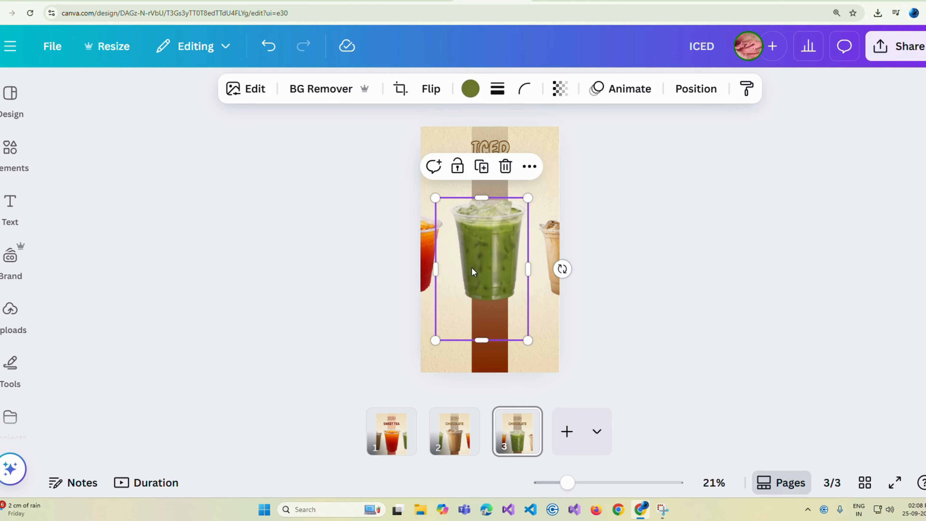
Step: Change the opaque gradient colour of page 3's vertical strip to the olive green #5E6302
left_click(483, 362)
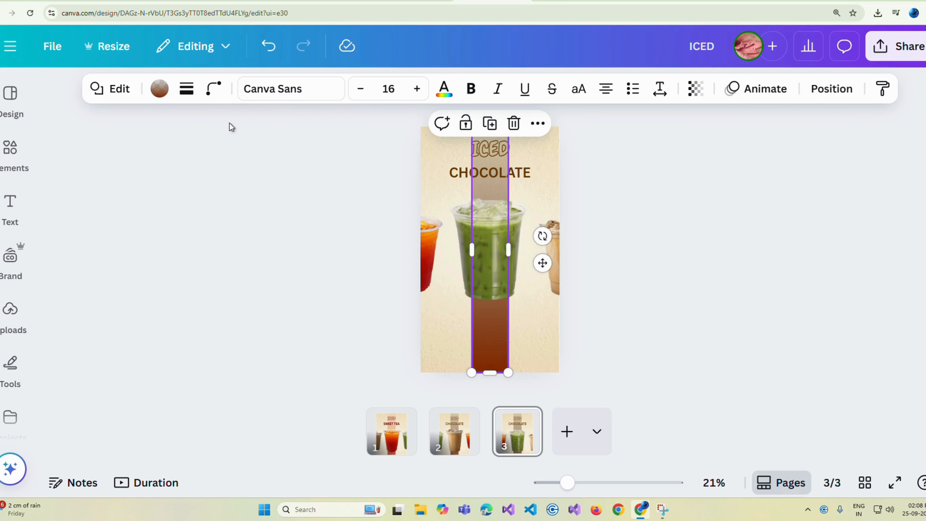
left_click(168, 94)
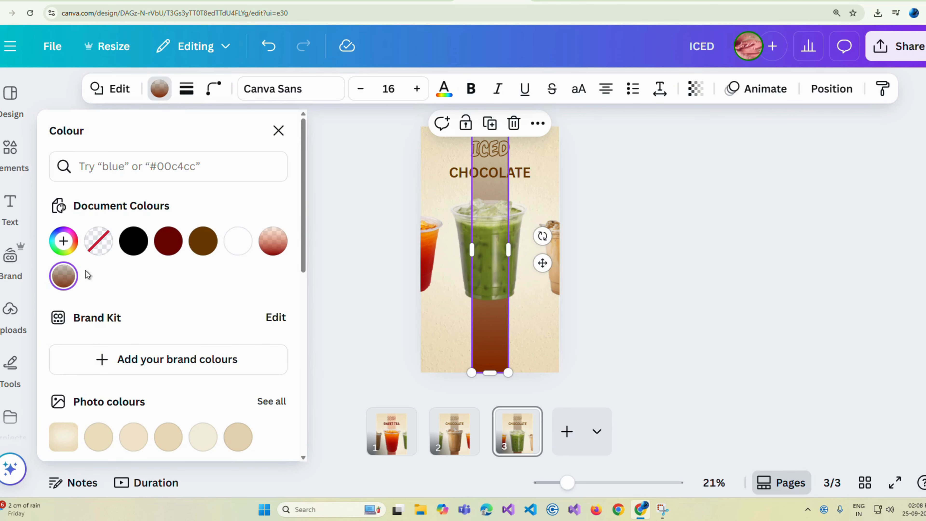
left_click(68, 241)
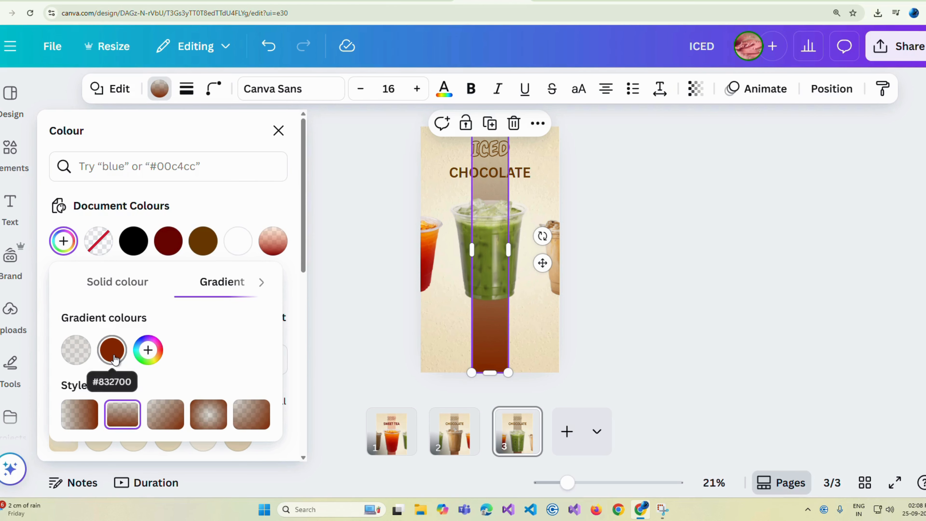
left_click(112, 355)
left_click_drag(123, 255, 148, 254)
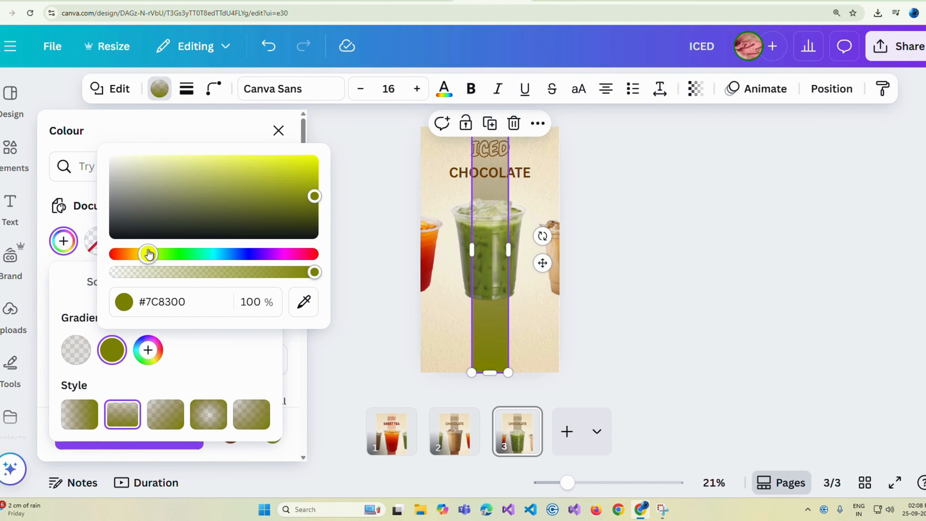
left_click_drag(314, 197, 310, 206)
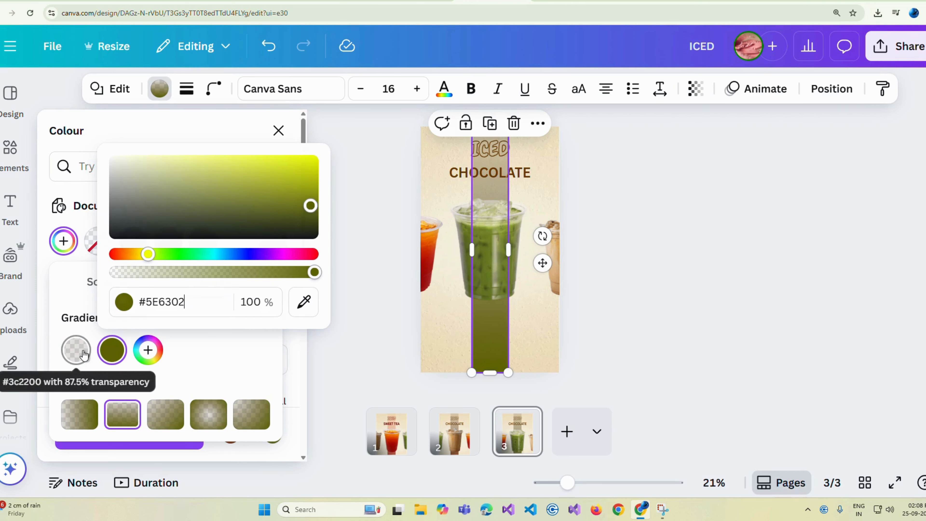
Step: Change the semi-transparent gradient colour of page 3's strip to the green #578501
left_click(76, 350)
left_click_drag(96, 256, 123, 254)
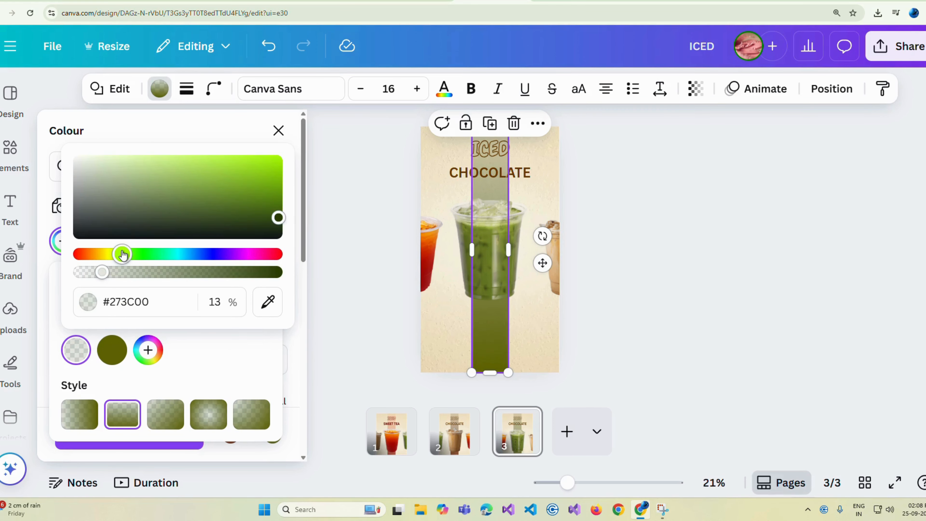
left_click_drag(277, 218, 275, 196)
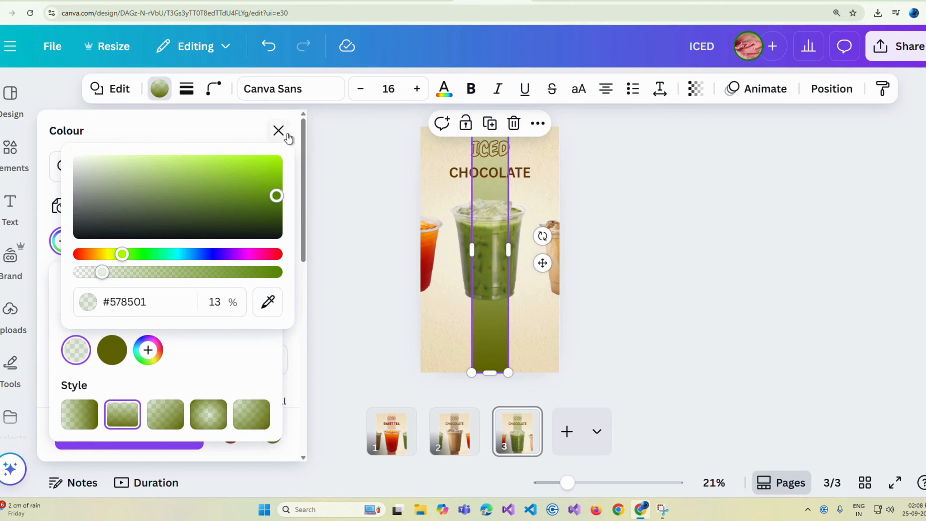
left_click(278, 131)
Step: Recolour the ICED heading on page 3 to the dark green #3B6900
left_click(482, 150)
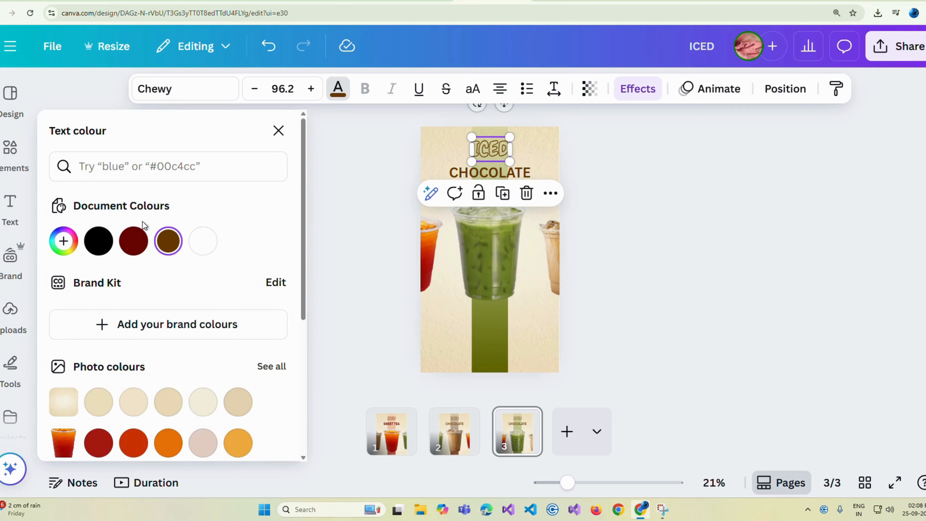
left_click(64, 241)
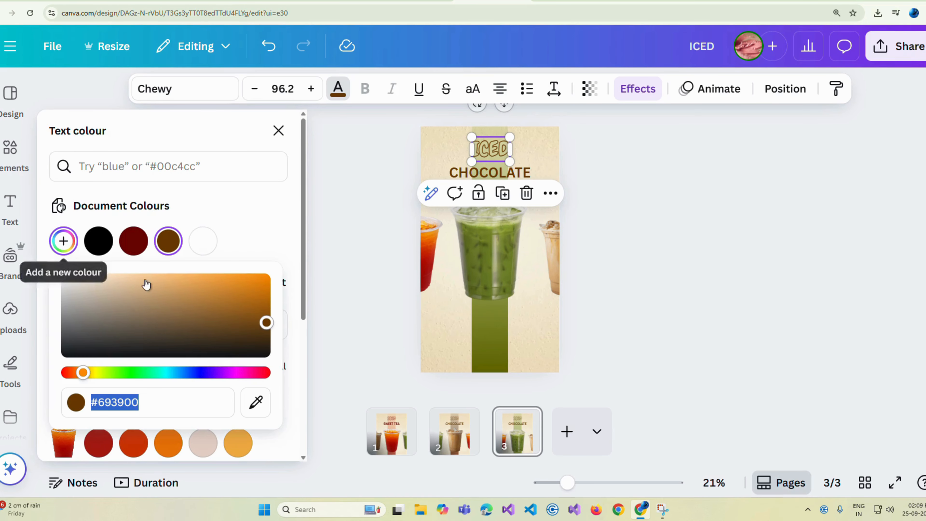
left_click_drag(84, 372, 114, 367)
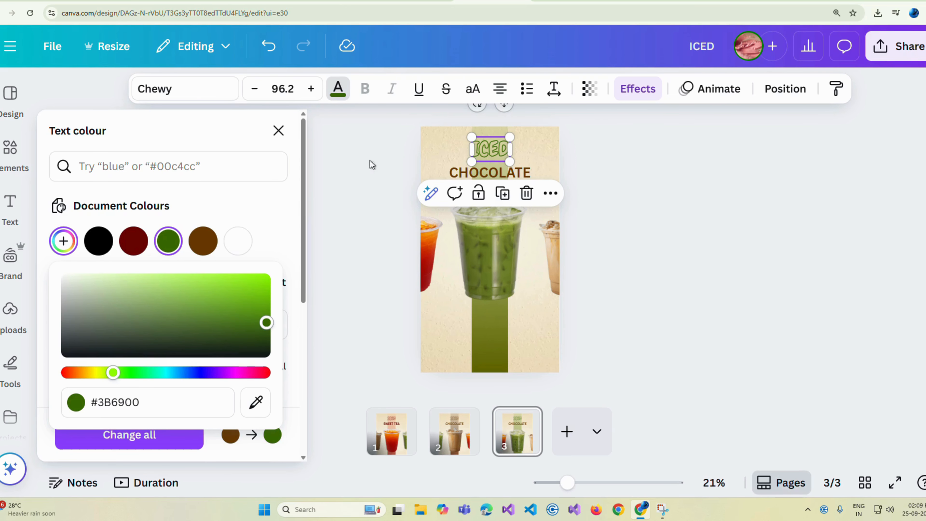
Step: Give the CHOCOLATE heading on page 3 the same dark green and change its text to MATCHA
left_click(452, 174)
left_click(98, 241)
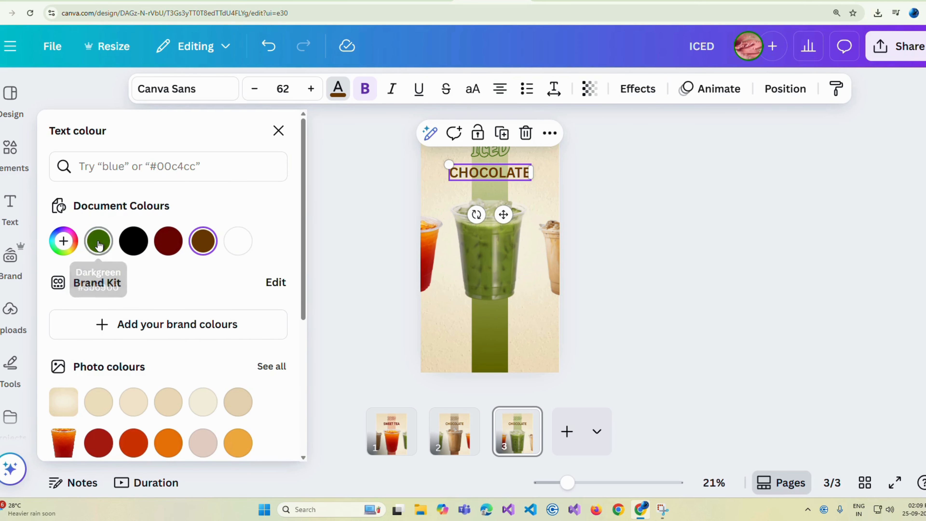
key("Escape")
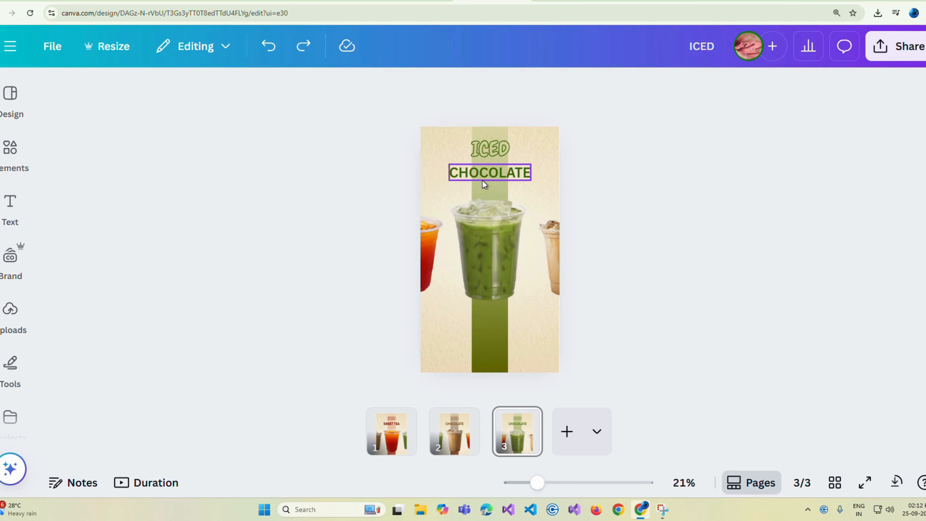
double_click(488, 175)
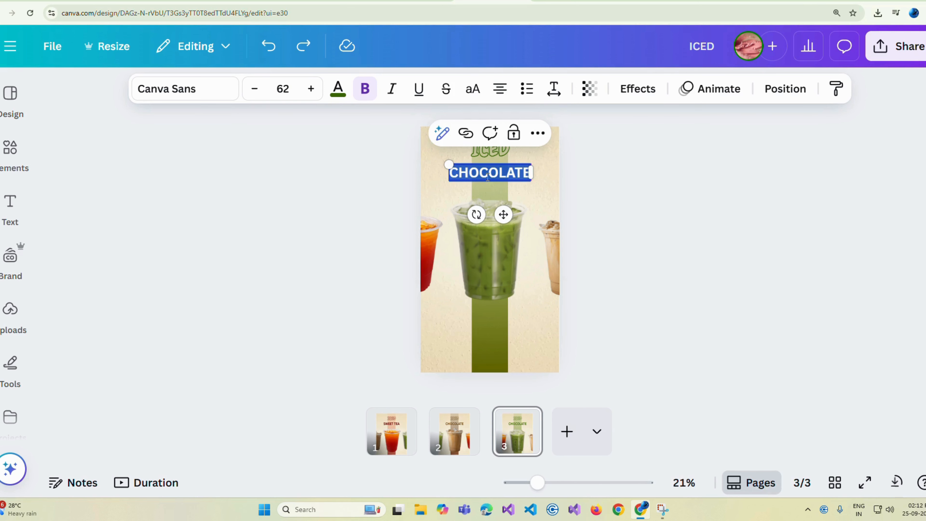
type("MATCHA")
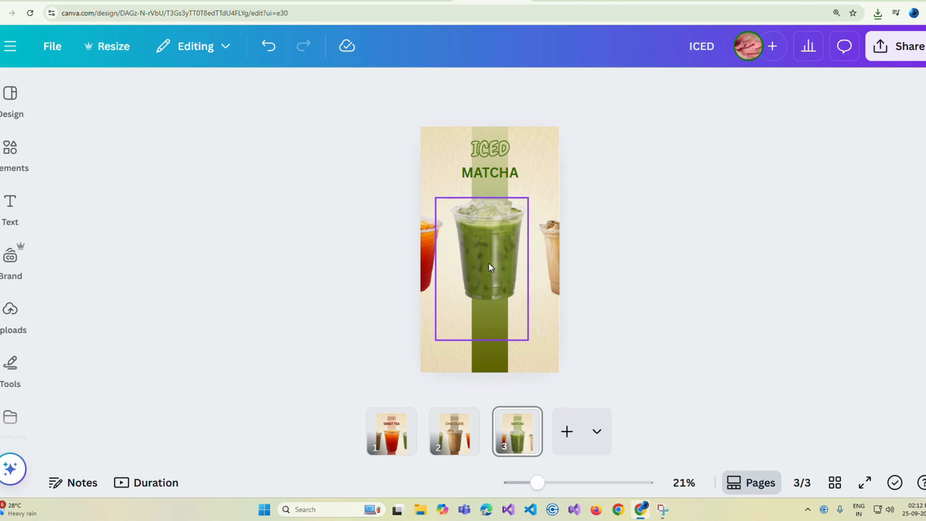
Step: Reorder page 3's layers so the matcha cup is directly below the ICED heading, followed by the sweet tea cup, above the chocolate cup
left_click(488, 263)
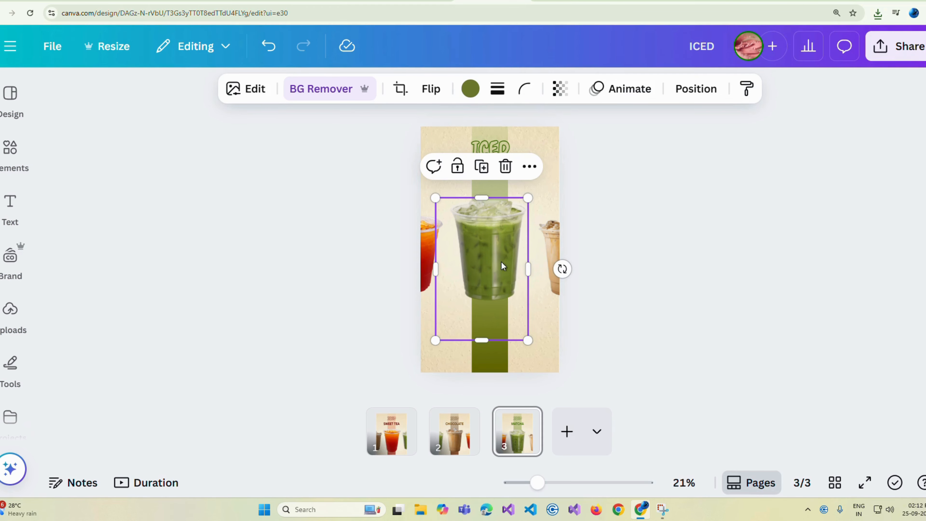
left_click(529, 166)
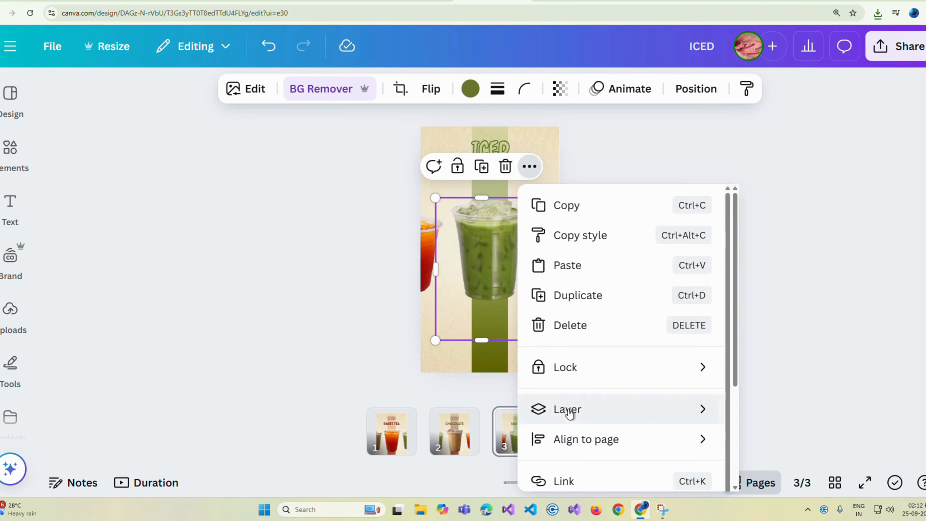
mouse_move(533, 419)
left_click(392, 470)
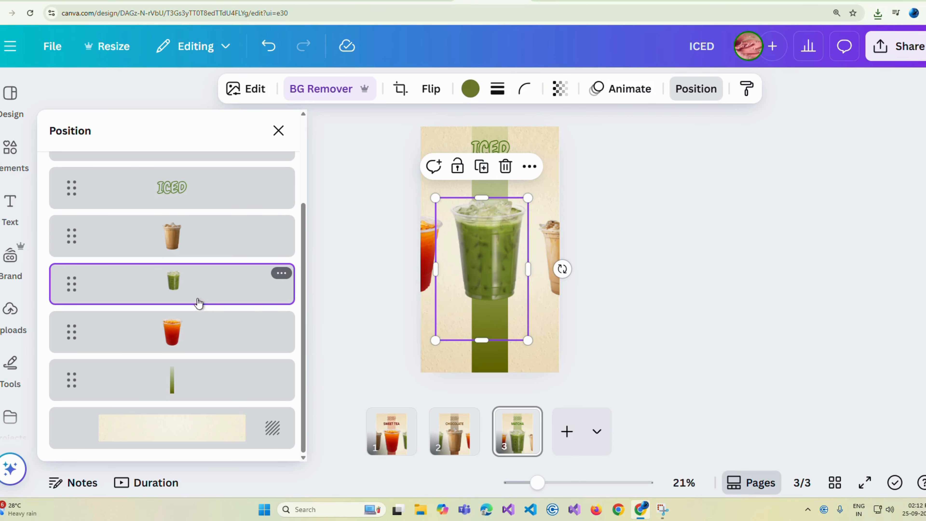
left_click_drag(191, 287, 188, 230)
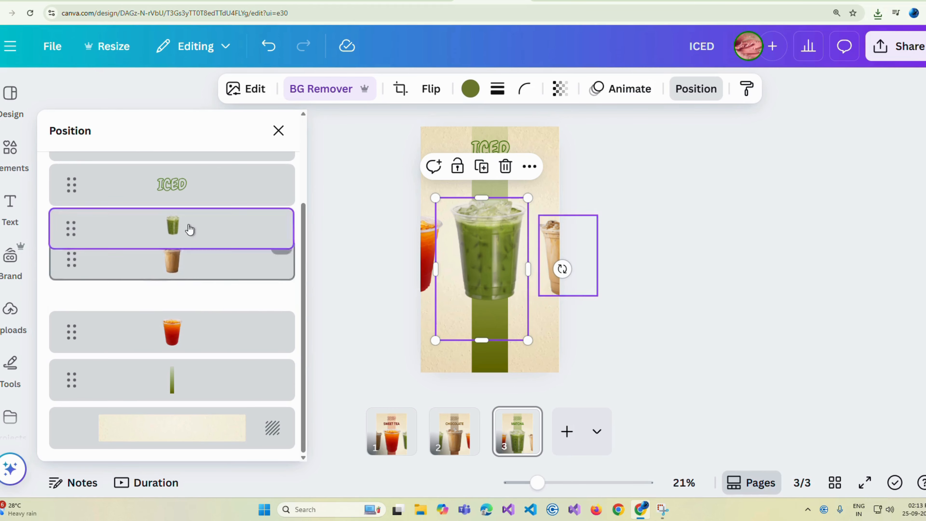
left_click_drag(183, 348, 185, 282)
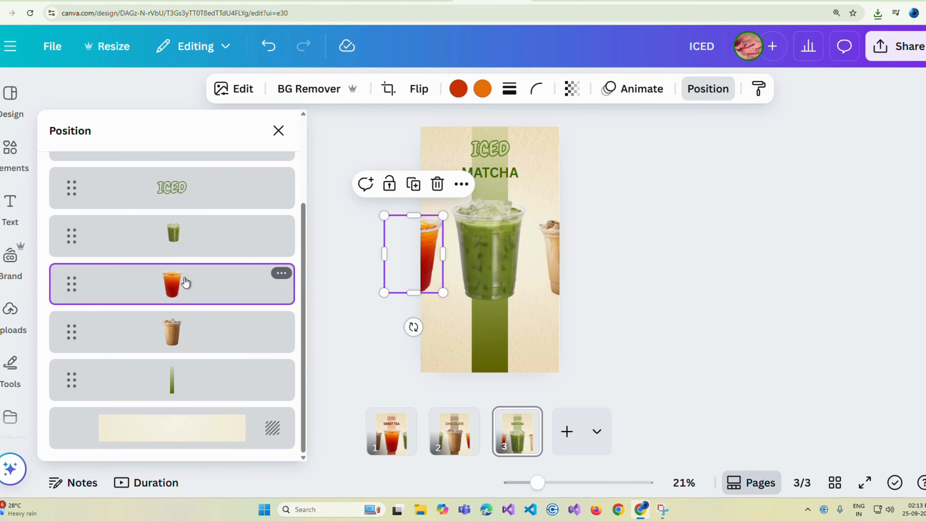
left_click(328, 262)
left_click(321, 364)
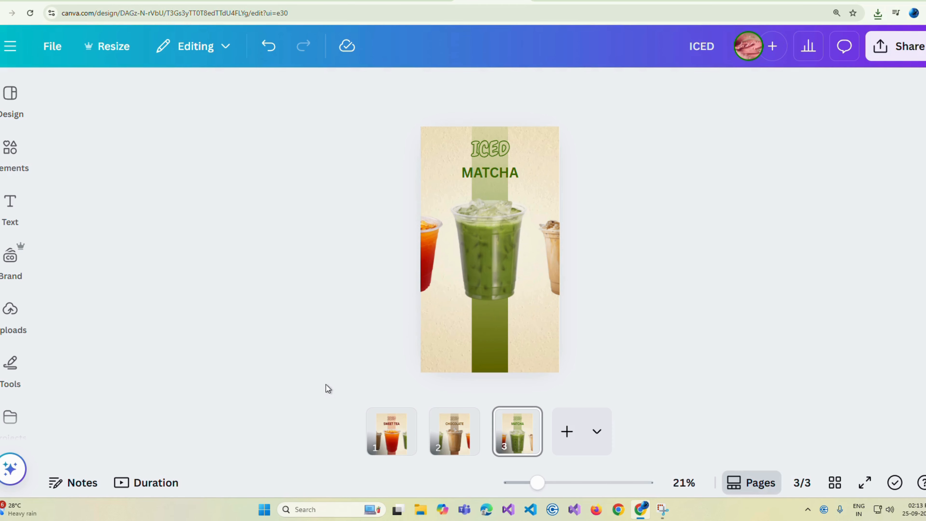
Step: Duplicate the SWEET TEA page and move the copy to the end of the design as page 4
right_click(392, 428)
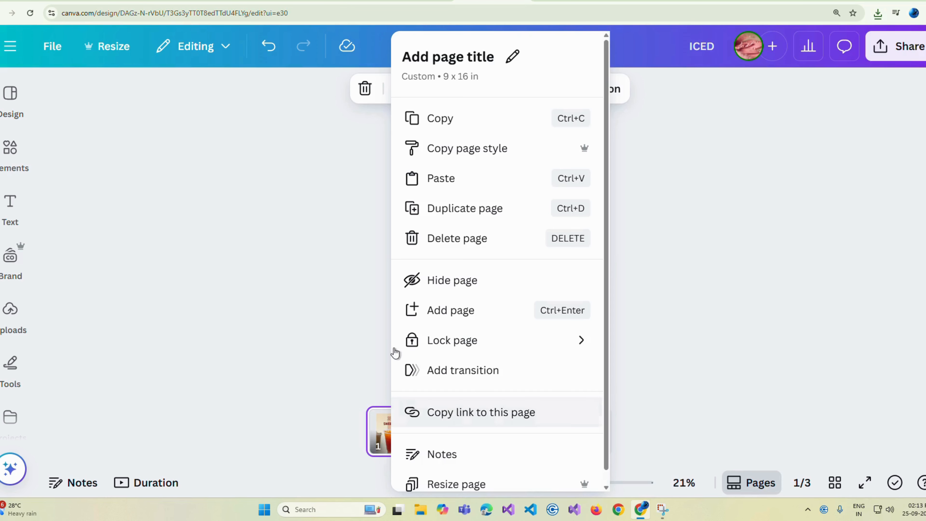
left_click(410, 215)
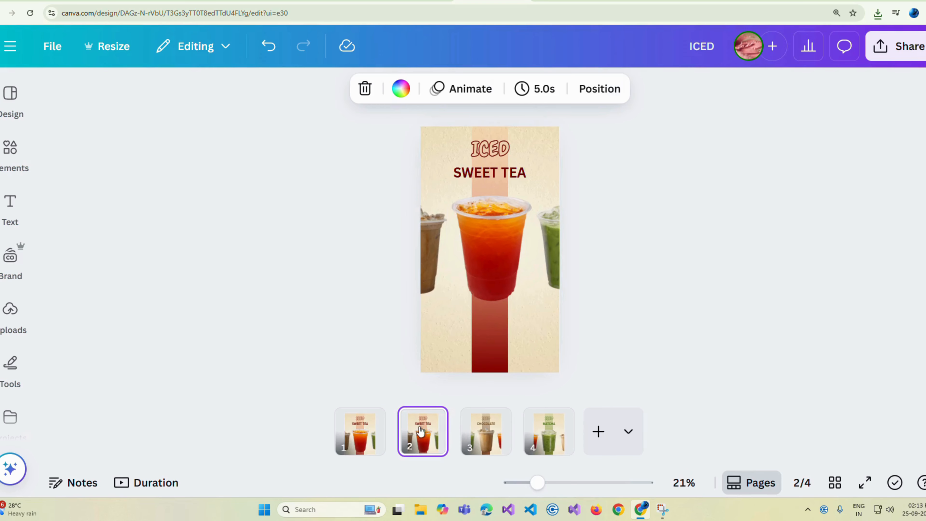
left_click_drag(420, 431, 589, 436)
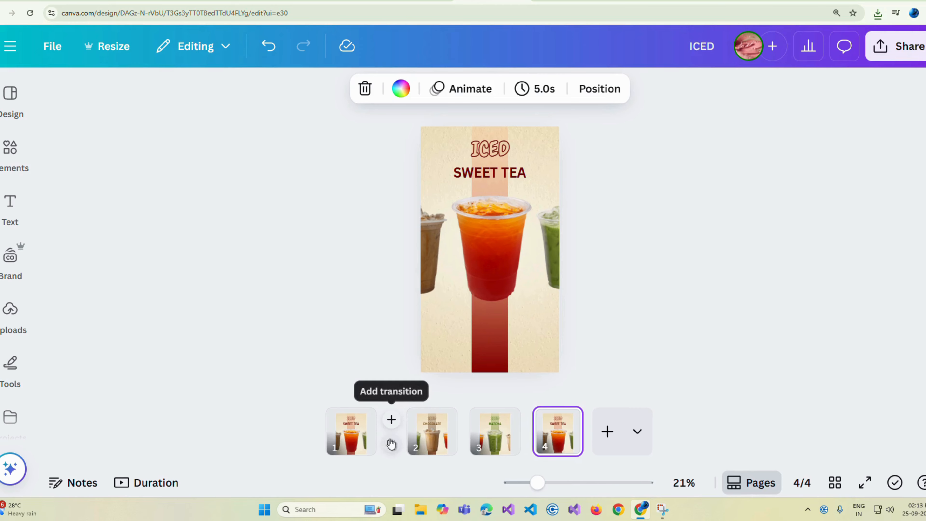
Step: Add a Match & Move transition of 2.5 seconds between pages 1 and 2 and apply it between all pages
left_click(391, 444)
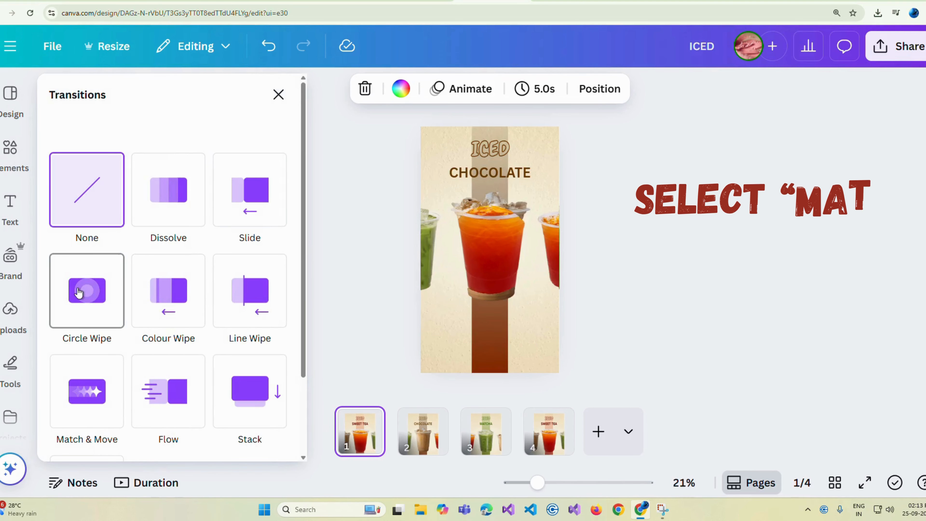
left_click(78, 388)
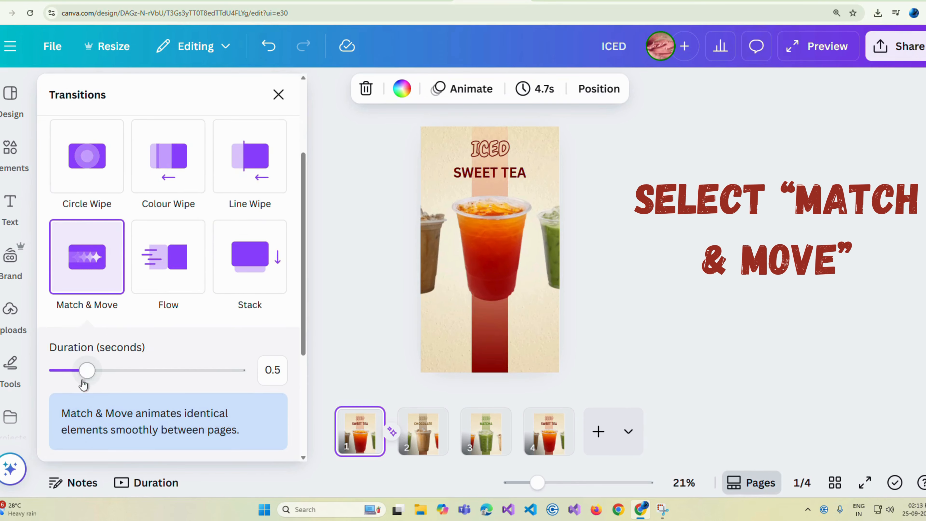
left_click_drag(84, 379, 238, 370)
scroll(217, 426, "down", 3)
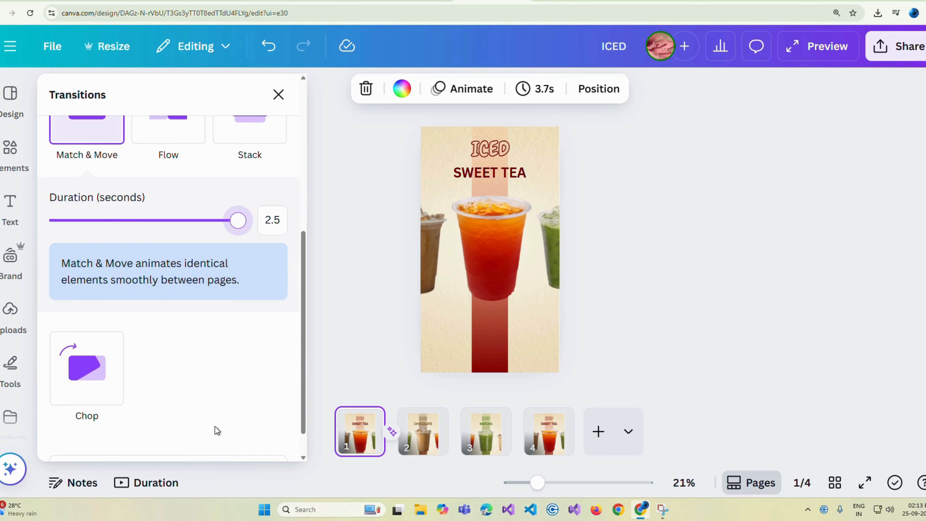
scroll(175, 440, "down", 1)
left_click(175, 438)
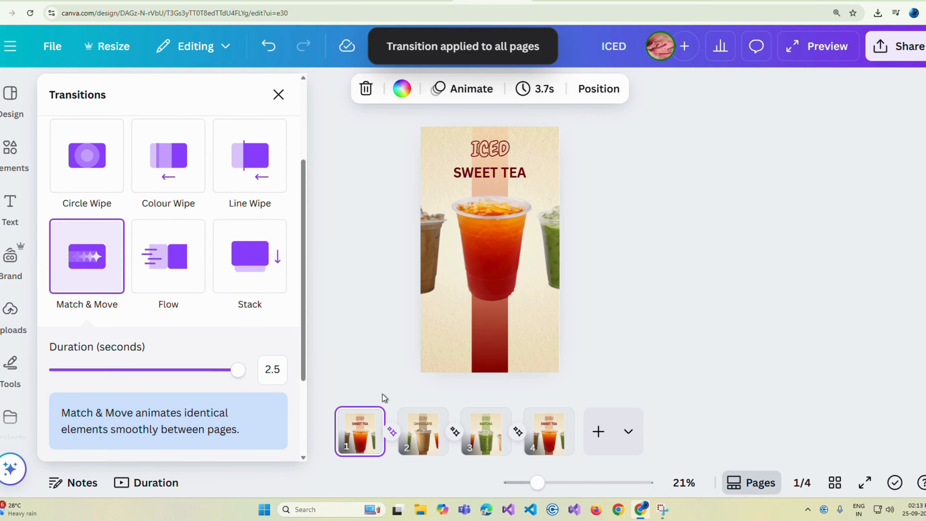
Step: Set the page timing to 2.0 seconds and apply it to all four pages
left_click(522, 89)
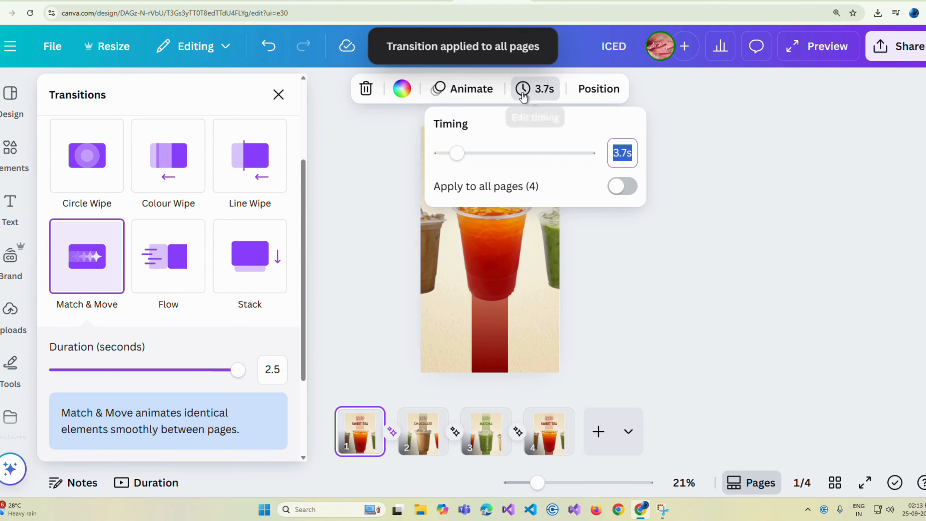
left_click(454, 159)
left_click_drag(454, 159, 450, 161)
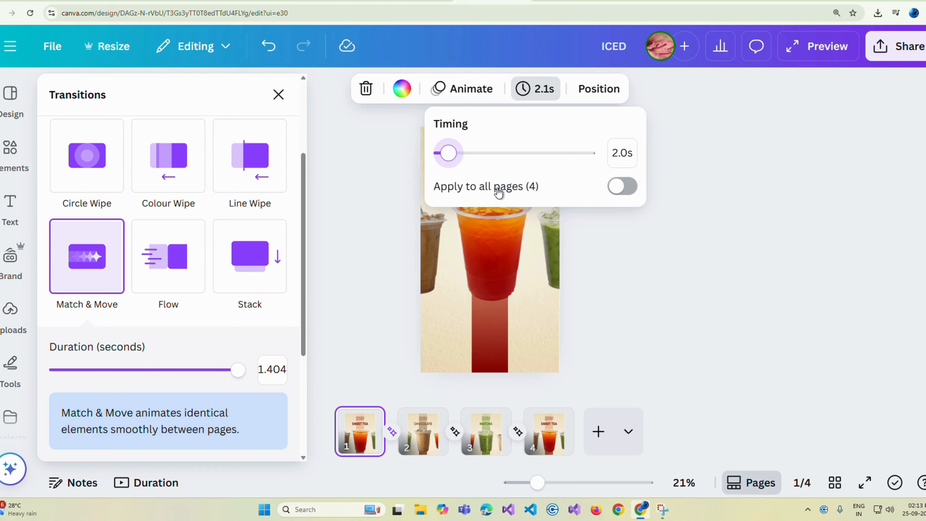
left_click(616, 187)
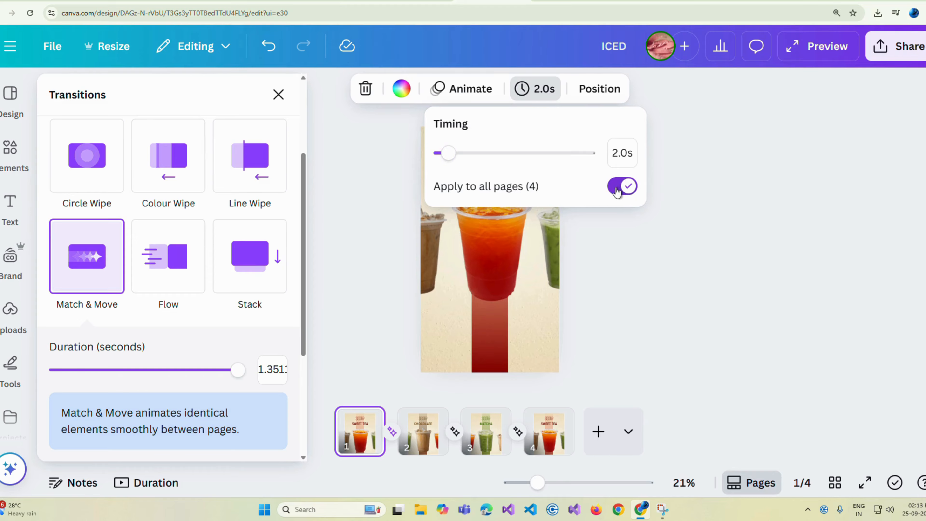
left_click(342, 269)
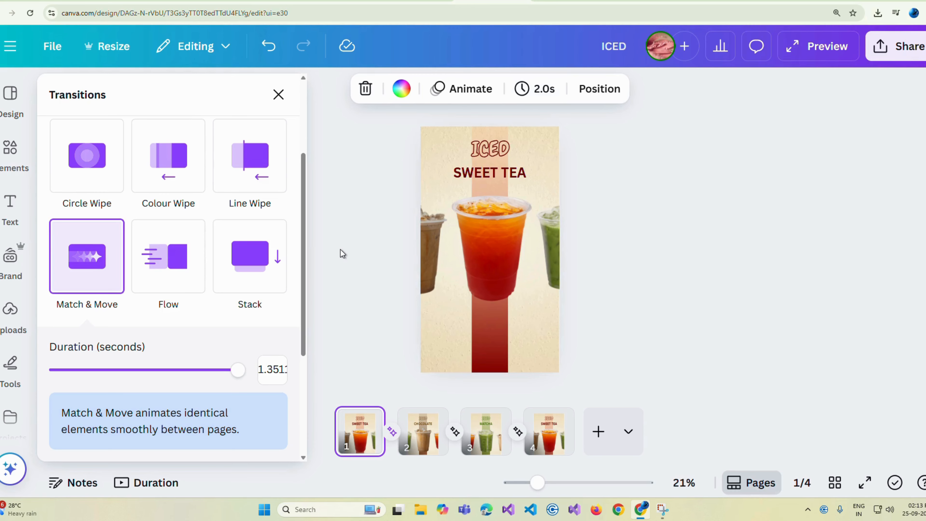
Step: Preview the animated design to check the transitions between the drink pages
left_click(277, 94)
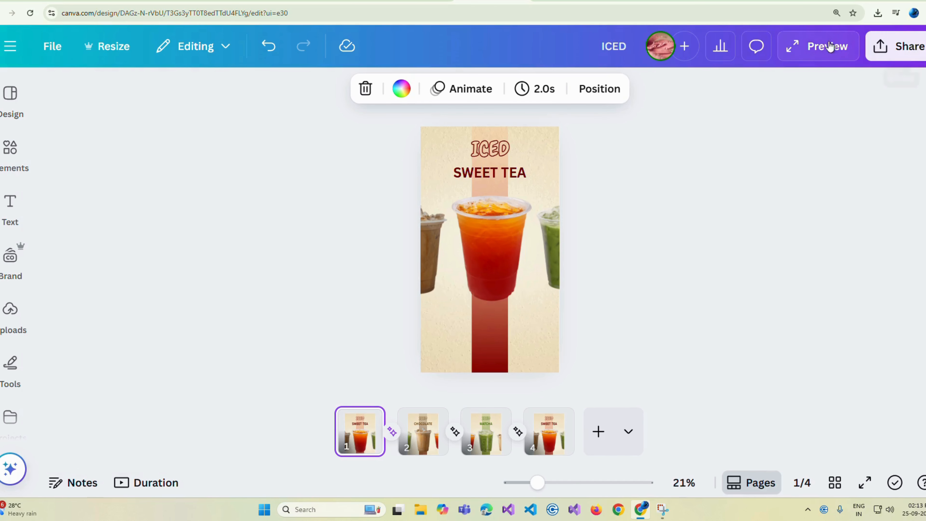
left_click(804, 48)
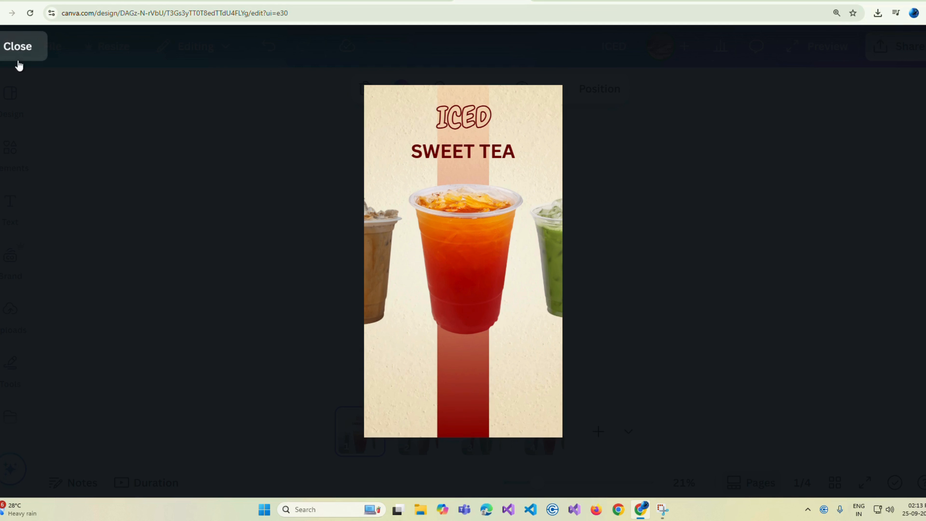
left_click(18, 46)
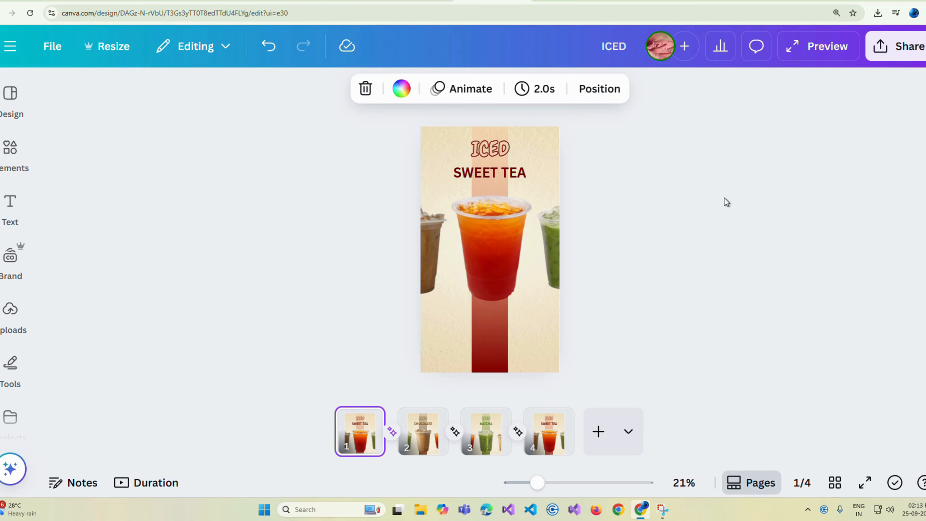
Step: Download pages 1–4 as an MP4 video in 1080p (HD) quality
left_click(882, 55)
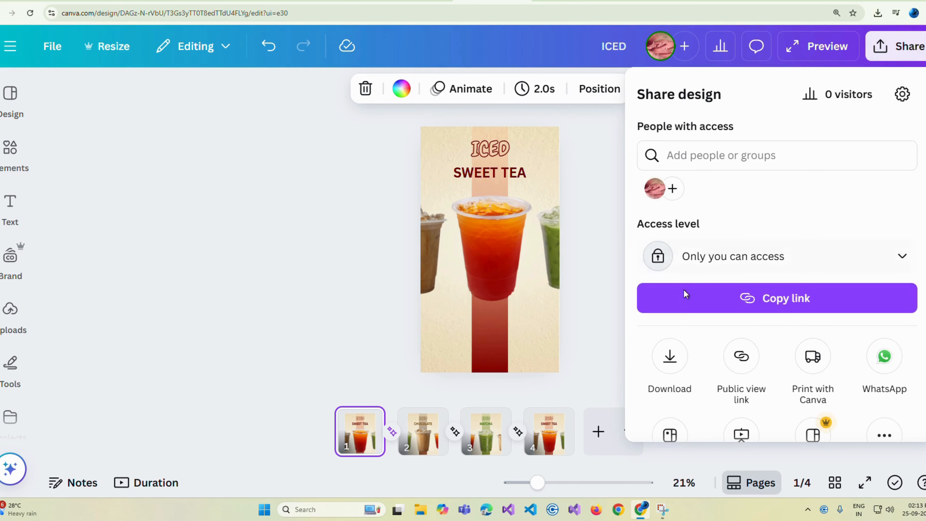
left_click(679, 366)
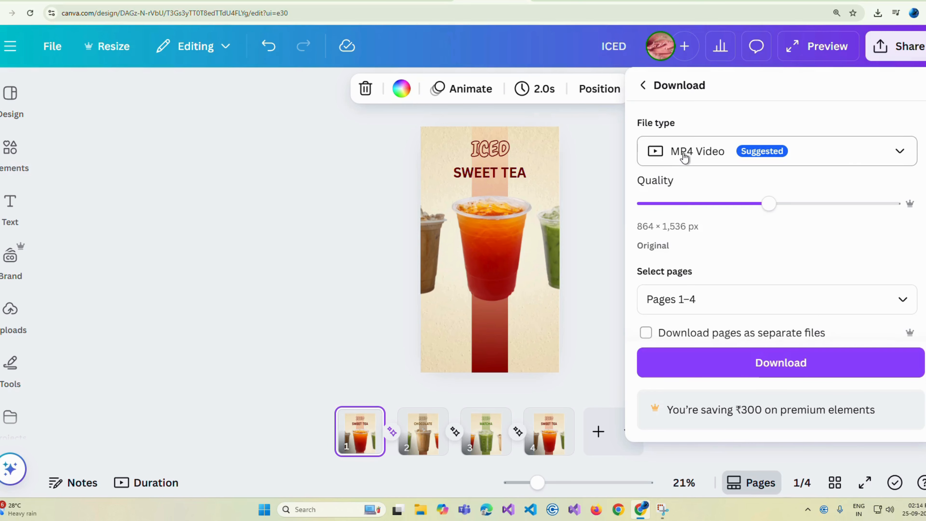
left_click_drag(771, 206, 848, 221)
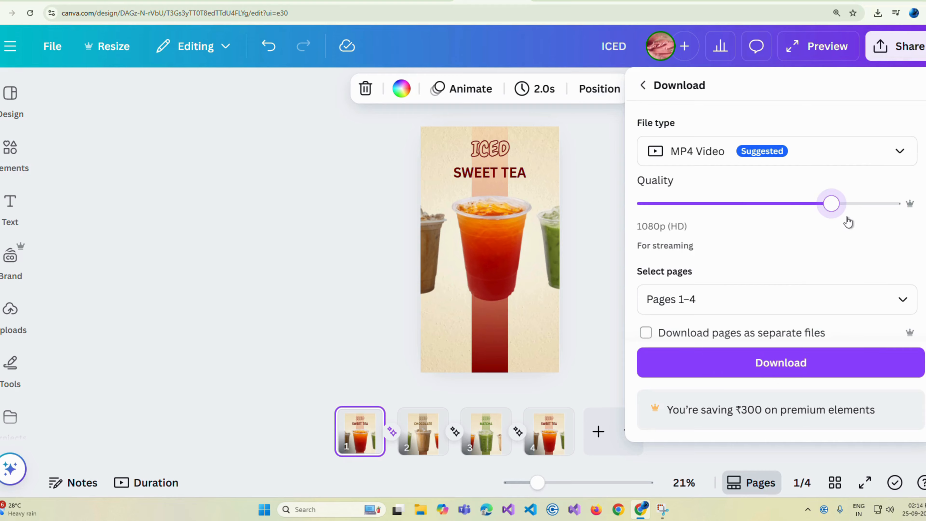
left_click(686, 374)
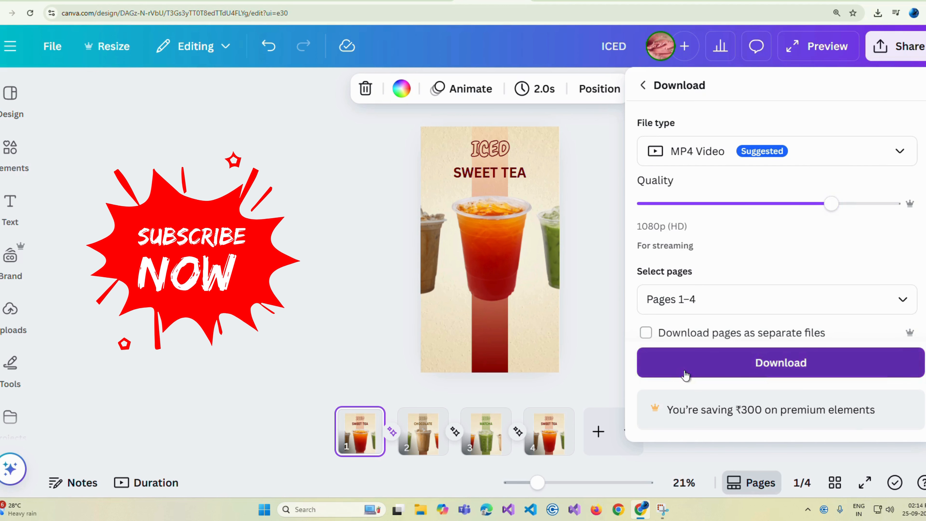